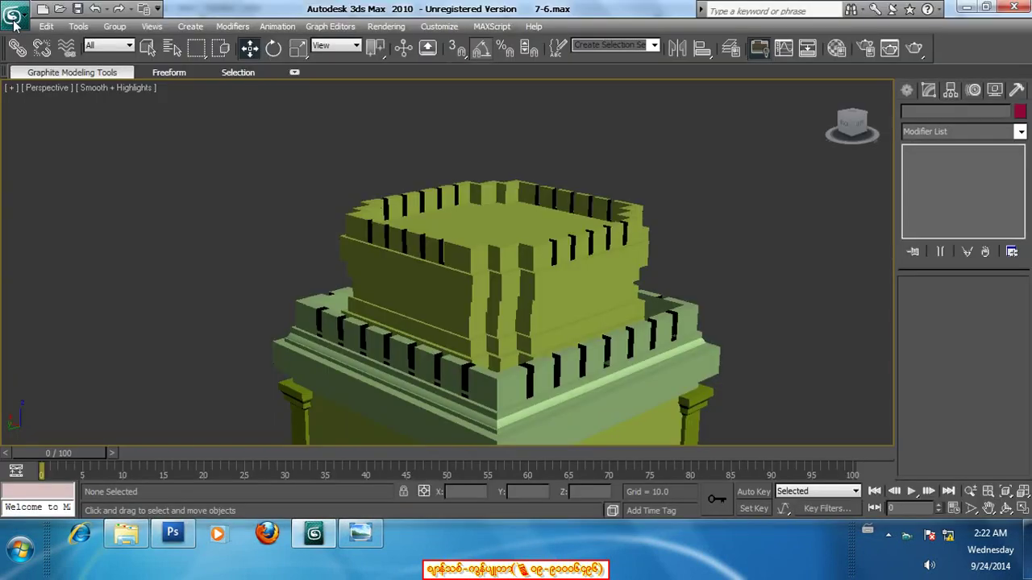
- Open the Open File dialog, cancel without loading anything, and pan the model left
{"action": "left_click", "coordinate": [14, 19]}
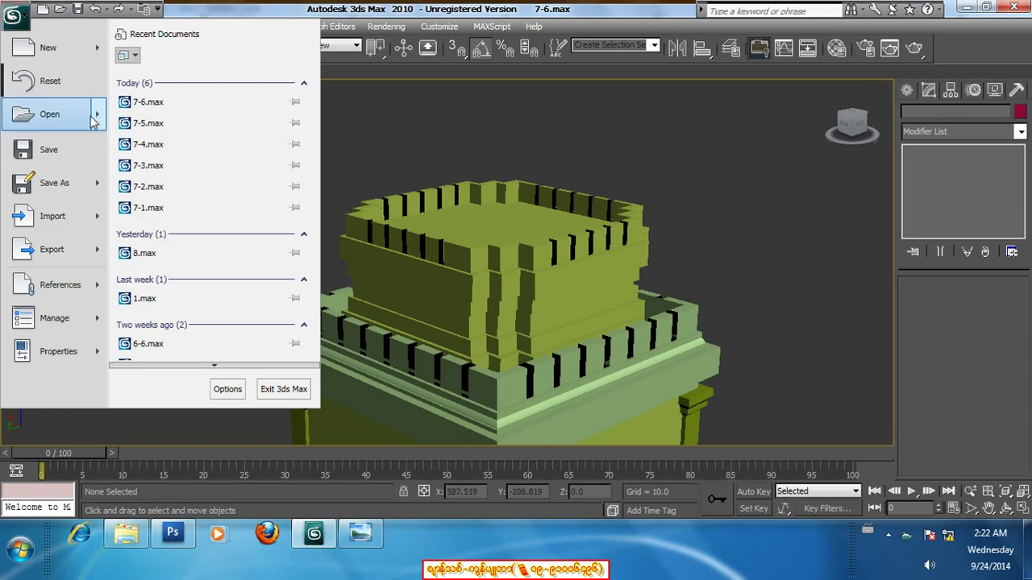
{"action": "mouse_move", "coordinate": [50, 114]}
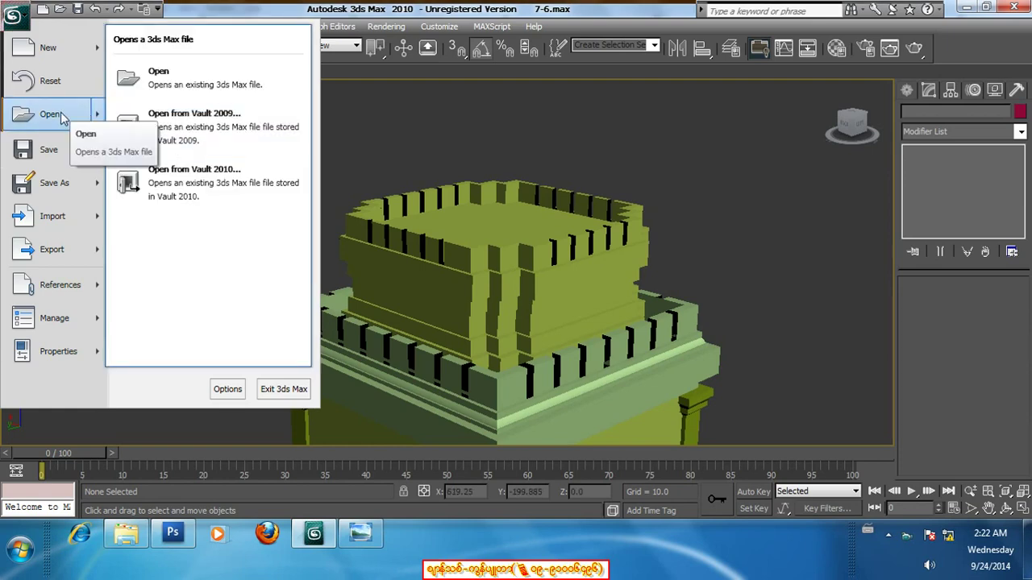
{"action": "left_click", "coordinate": [62, 117]}
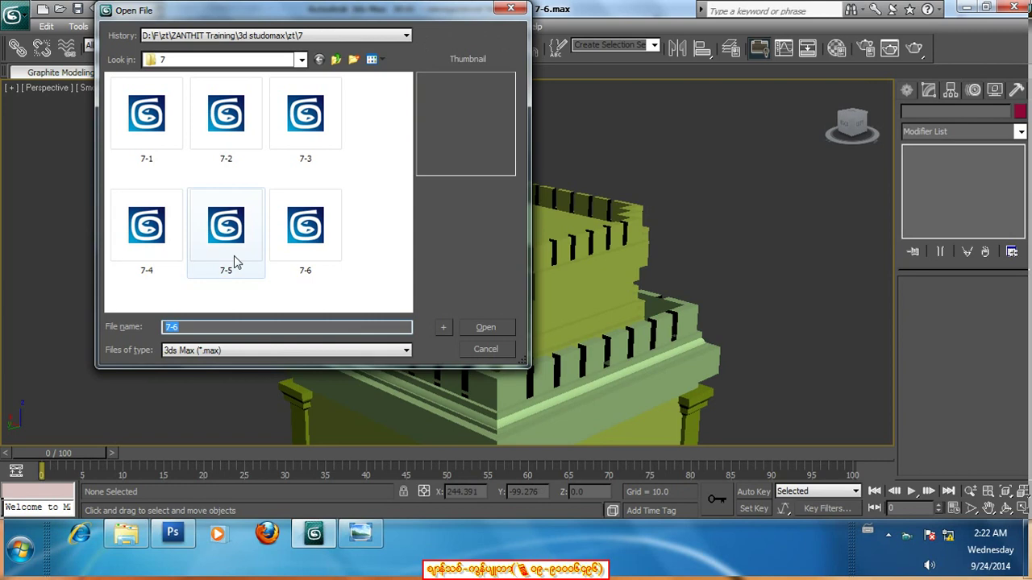
{"action": "left_click", "coordinate": [485, 349]}
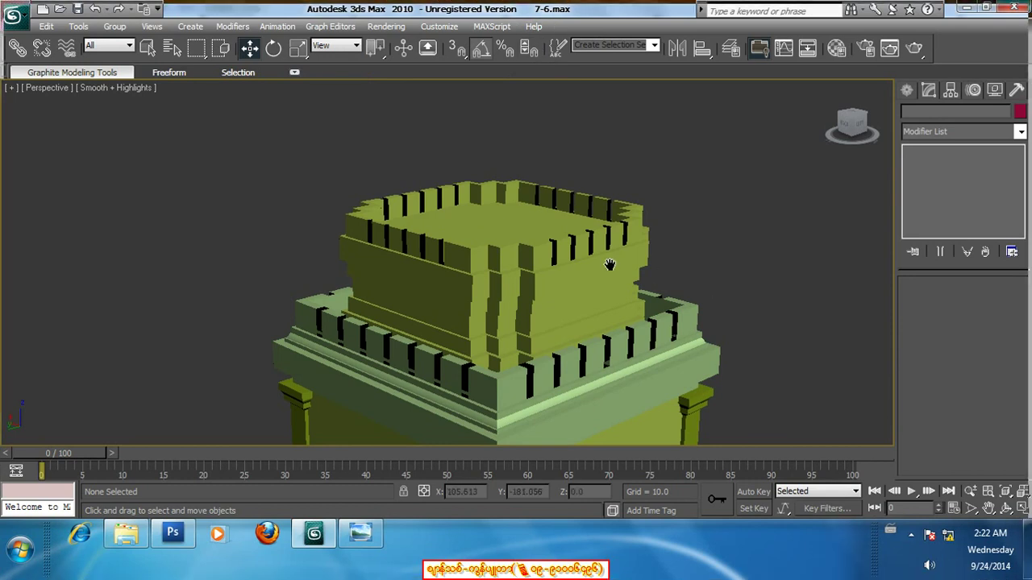
{"action": "middle_click_drag", "start_coordinate": [611, 264], "coordinate": [524, 239]}
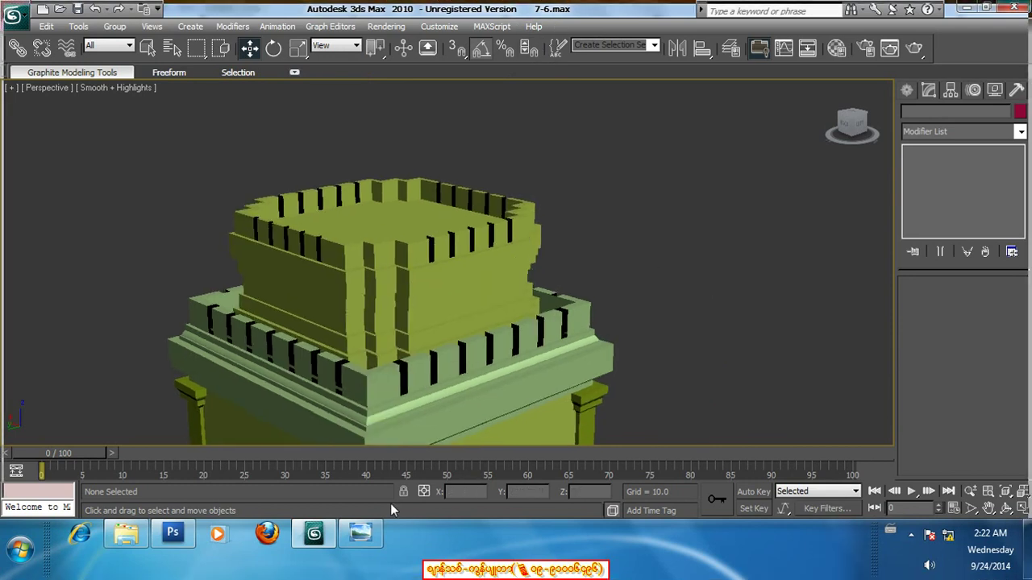
- Zoom in and out on the pagoda reference photo, then return to the 3ds Max scene
{"action": "left_click", "coordinate": [361, 533]}
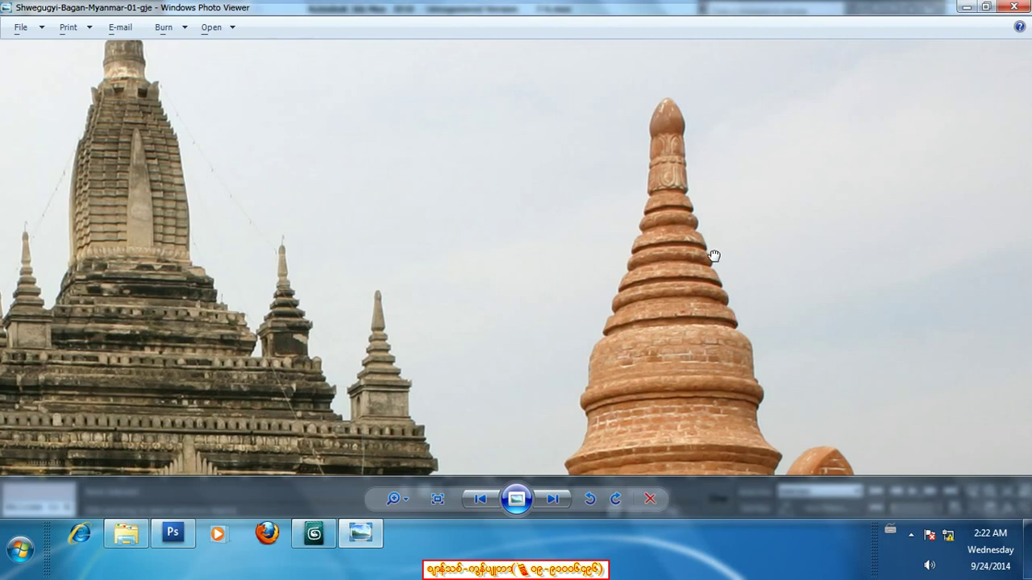
{"action": "scroll", "coordinate": [705, 237], "scroll_direction": "up", "scroll_amount": 1}
{"action": "scroll", "coordinate": [705, 237], "scroll_direction": "down", "scroll_amount": 1}
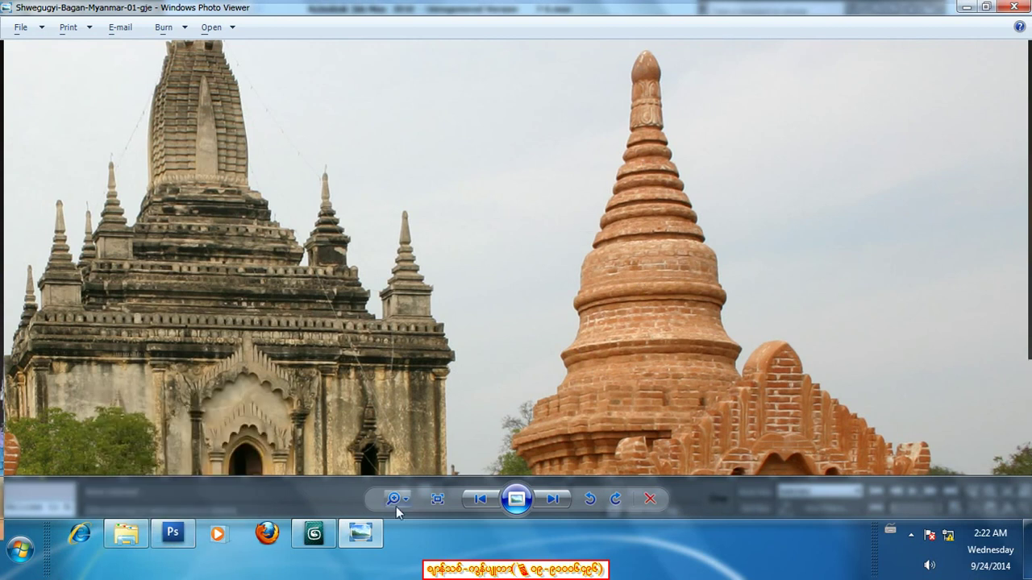
{"action": "left_click", "coordinate": [325, 540]}
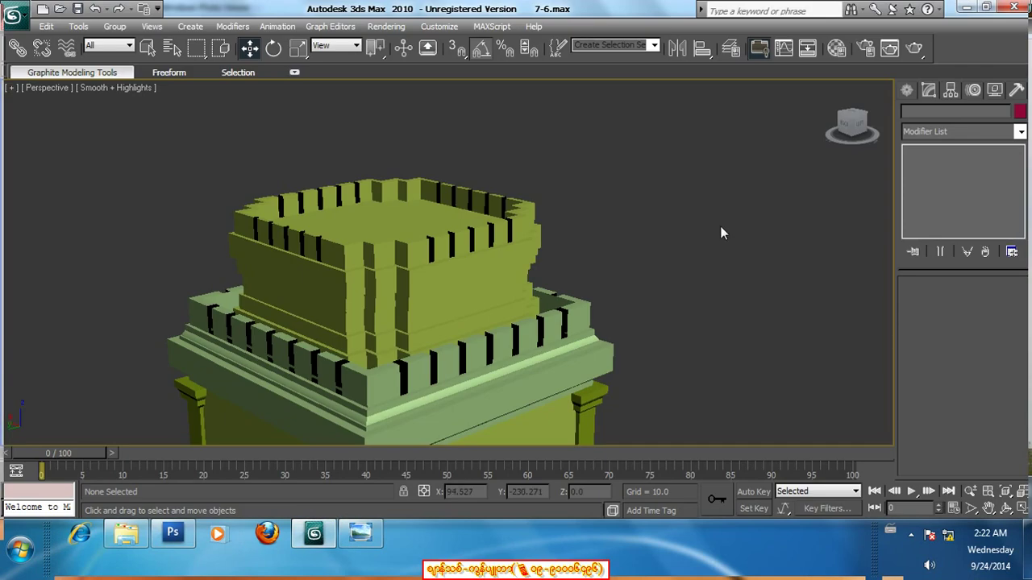
- Show the Splines shape types (Line, Rectangle, Circle) under Create > Shapes
{"action": "left_click", "coordinate": [909, 90]}
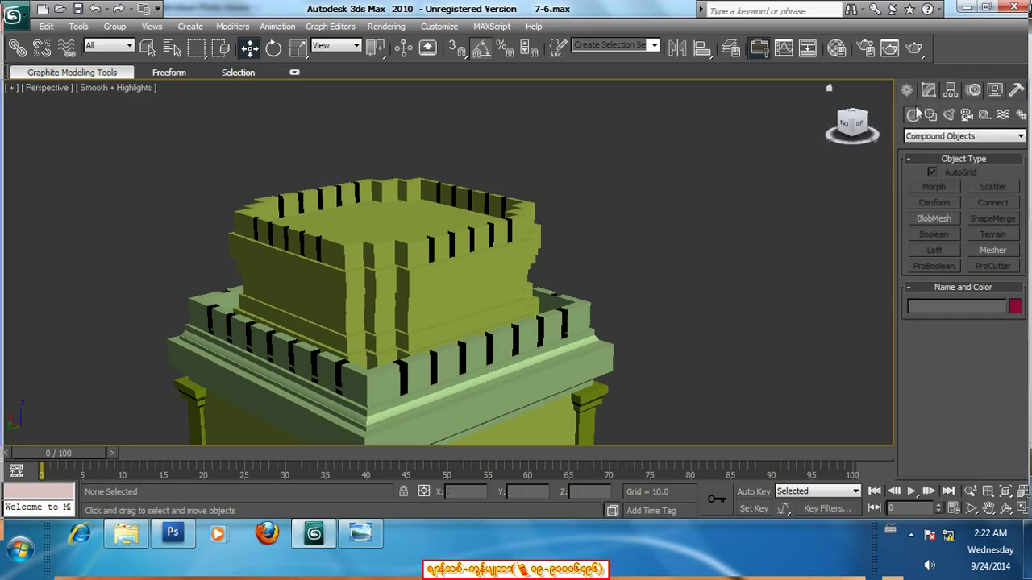
{"action": "left_click", "coordinate": [930, 115]}
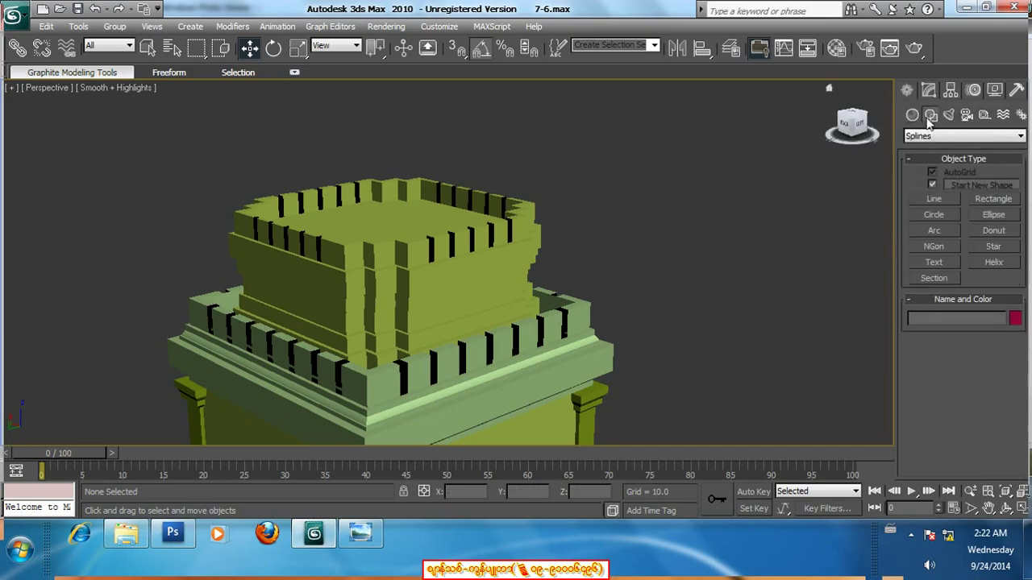
{"action": "left_click", "coordinate": [925, 137]}
{"action": "left_click", "coordinate": [918, 149]}
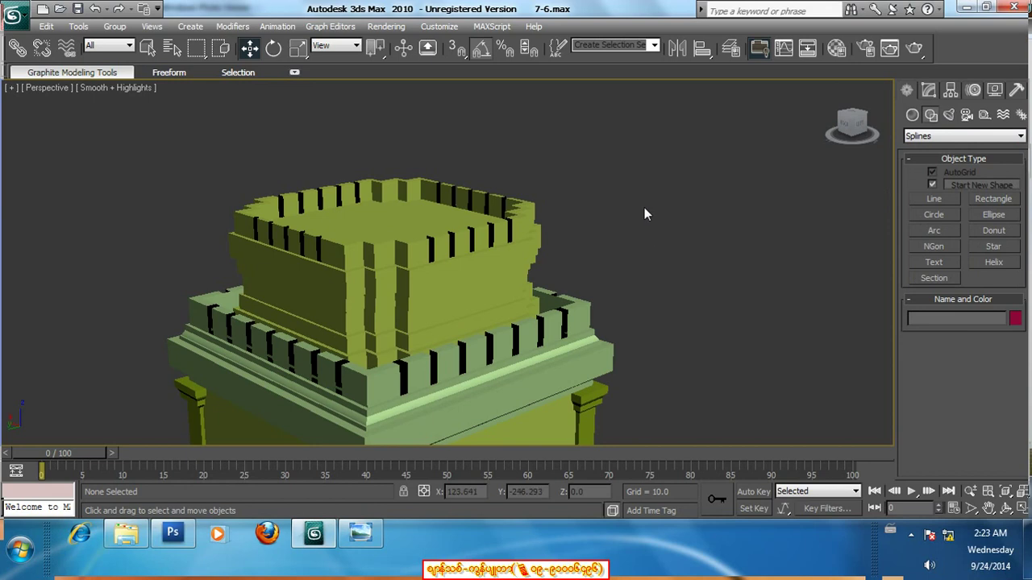
- Bring up the temple photo in Photoshop with its toolbox and panels visible
{"action": "left_click", "coordinate": [173, 533]}
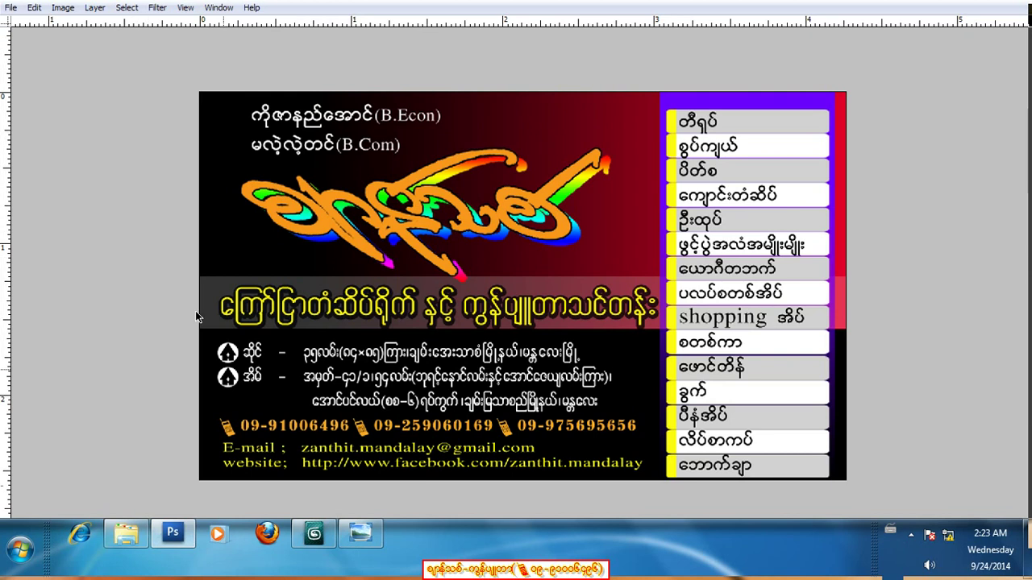
{"action": "key", "text": "ctrl+Tab"}
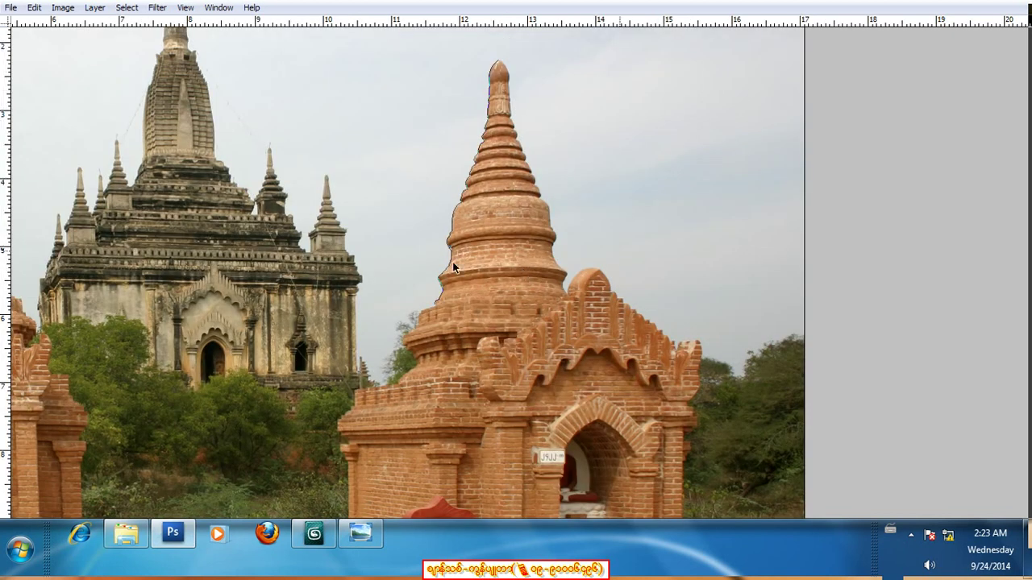
{"action": "key", "text": "Tab"}
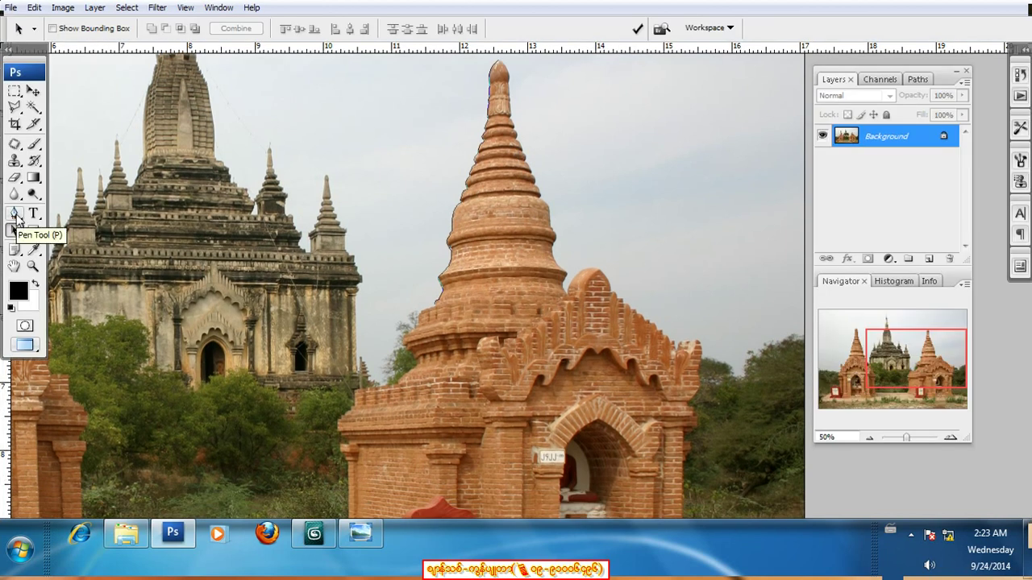
- Start a pen path and reposition it against the stupa's left edge, zoomed in closer
{"action": "left_click", "coordinate": [15, 213]}
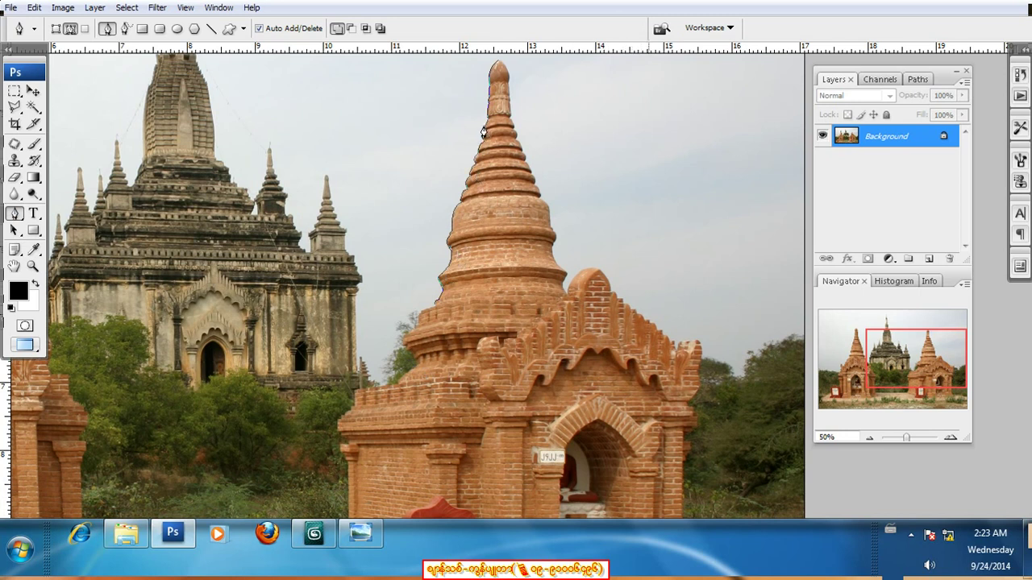
{"action": "left_click", "coordinate": [15, 230]}
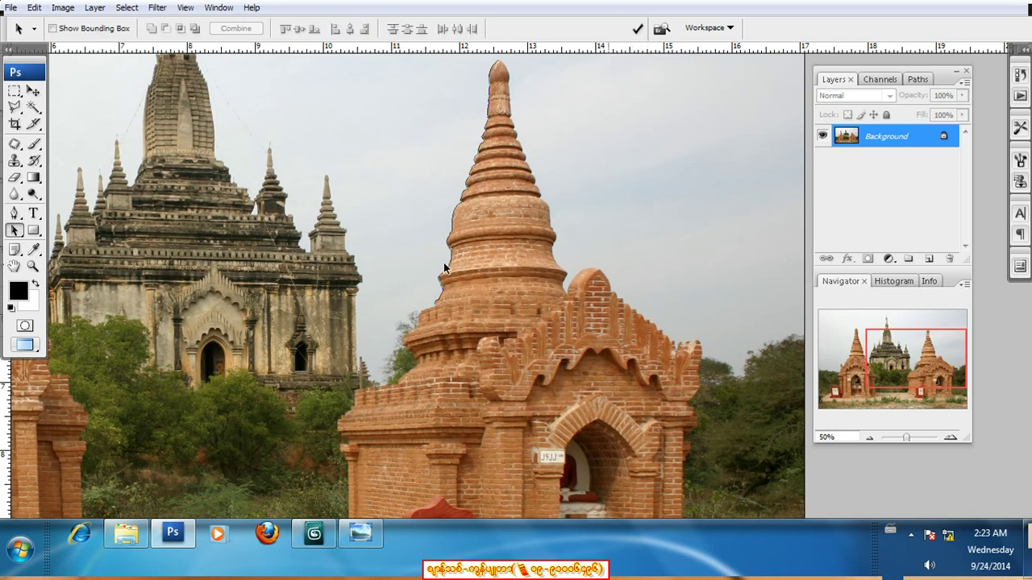
{"action": "left_click_drag", "start_coordinate": [443, 262], "coordinate": [409, 264]}
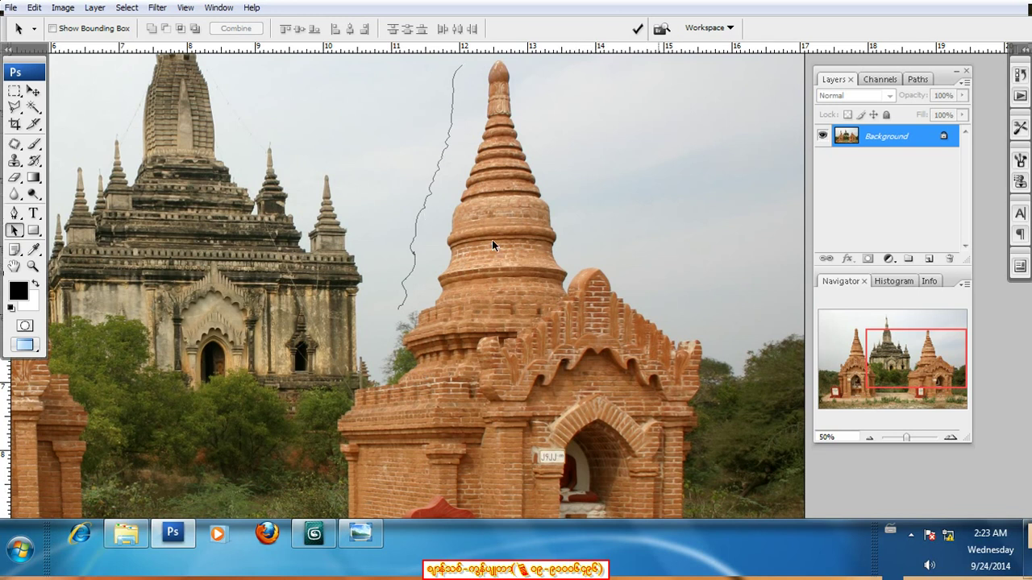
{"action": "key", "text": "ctrl+plus"}
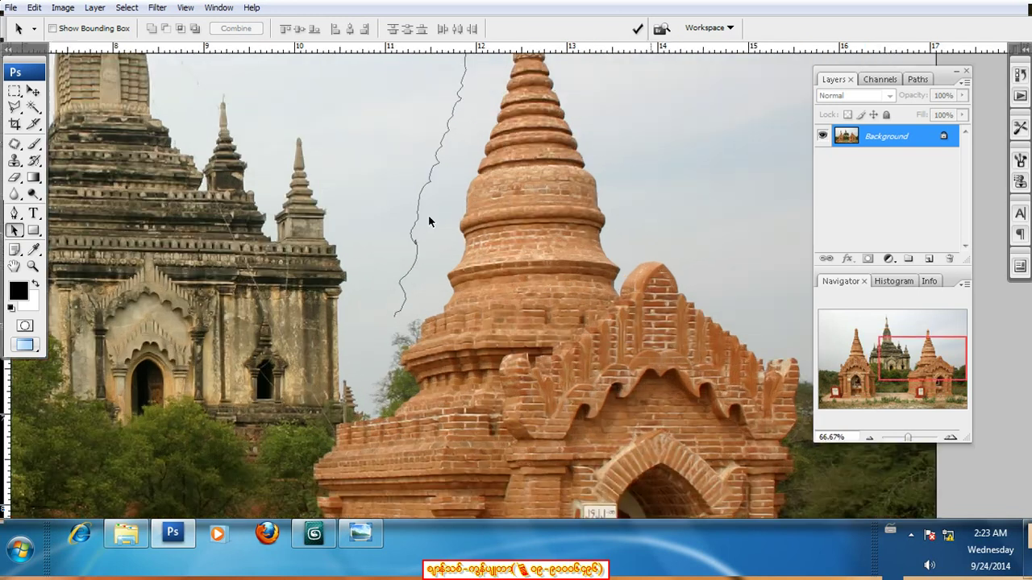
{"action": "left_click", "coordinate": [410, 225]}
{"action": "left_click_drag", "start_coordinate": [409, 224], "coordinate": [443, 229]}
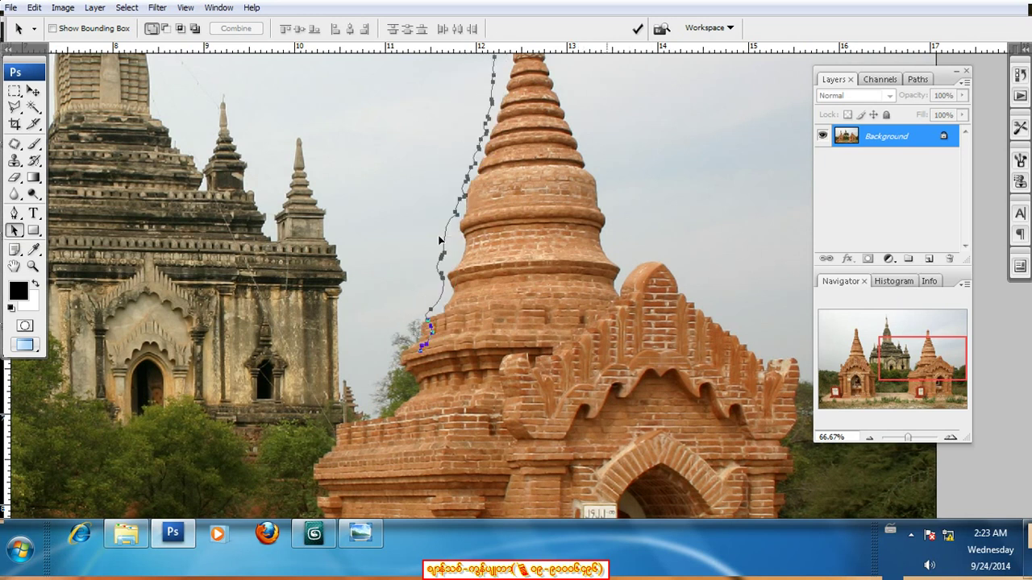
{"action": "left_click_drag", "start_coordinate": [443, 229], "coordinate": [427, 241]}
- Add curved anchors up the stupa edge and shift the left curved path into place
{"action": "left_click", "coordinate": [13, 213]}
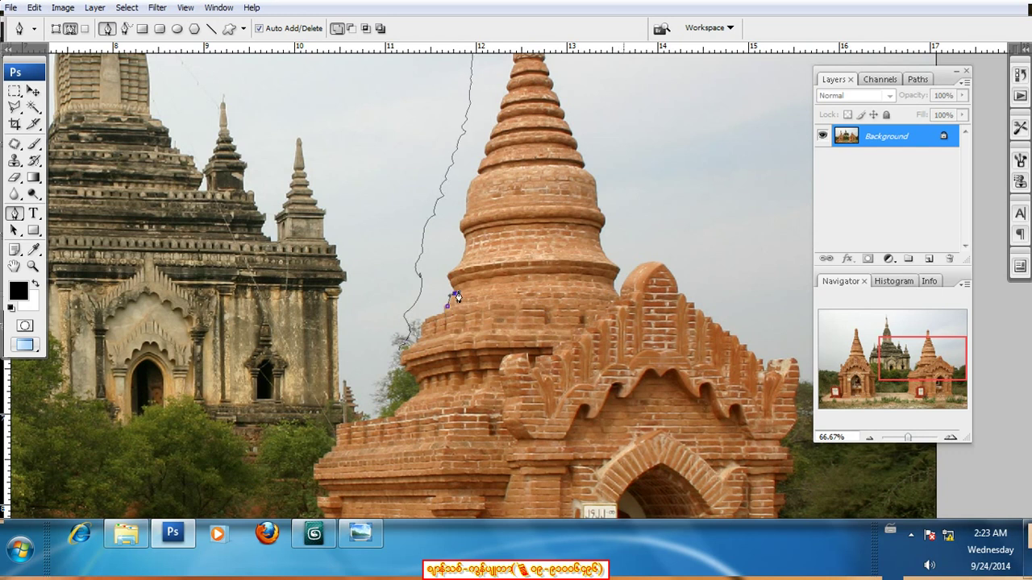
{"action": "scroll", "coordinate": [454, 293], "scroll_direction": "up", "scroll_amount": 1}
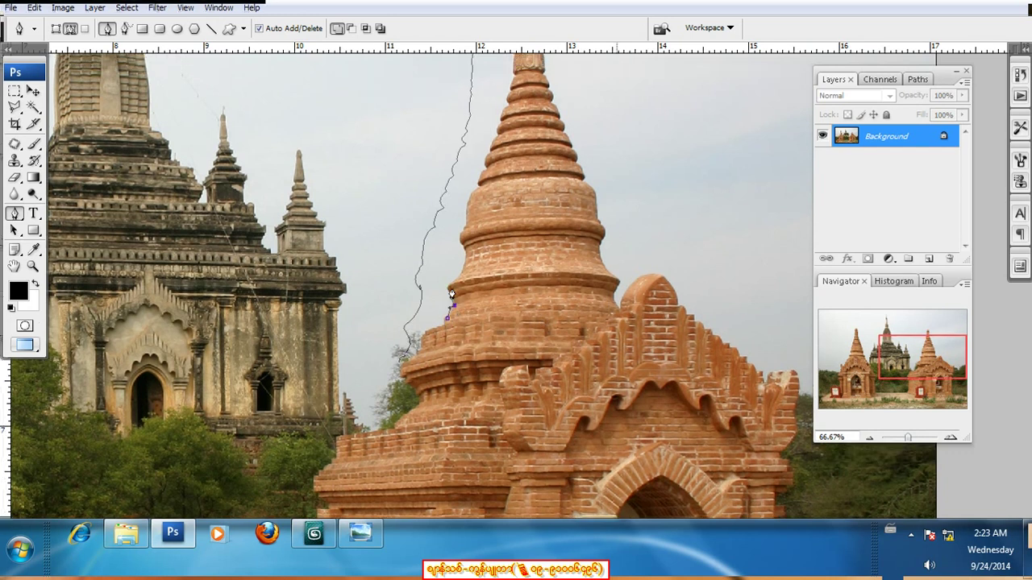
{"action": "left_click_drag", "start_coordinate": [452, 283], "coordinate": [465, 238]}
{"action": "left_click", "coordinate": [467, 220]}
{"action": "key", "text": "a"}
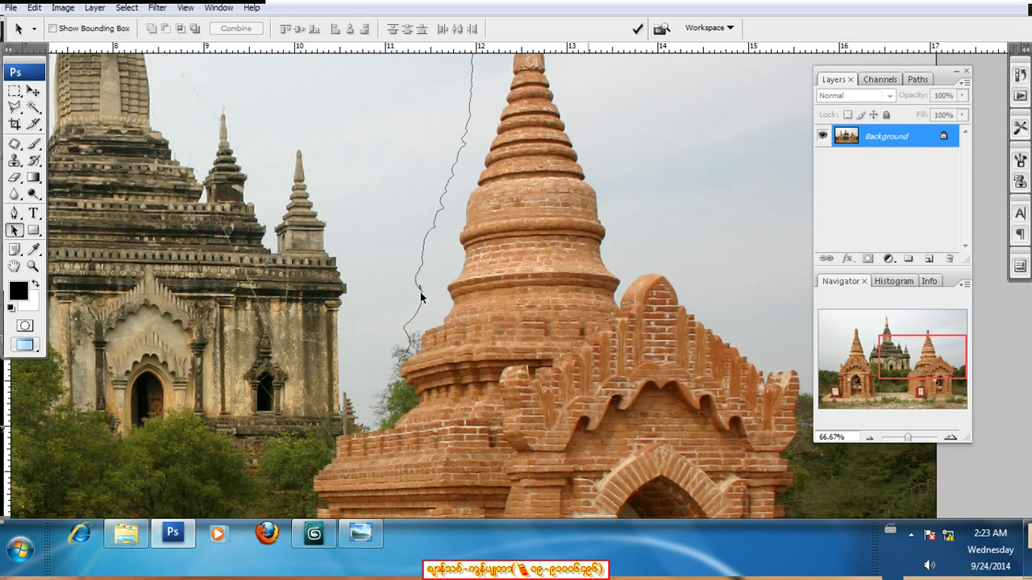
{"action": "left_click_drag", "start_coordinate": [419, 293], "coordinate": [407, 306]}
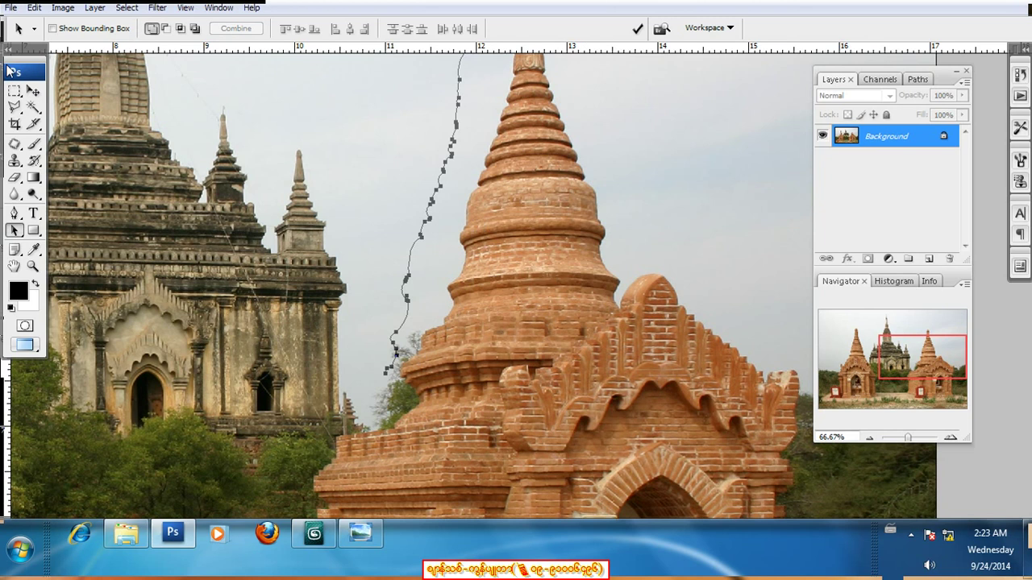
{"action": "left_click", "coordinate": [12, 8]}
{"action": "mouse_move", "coordinate": [109, 339]}
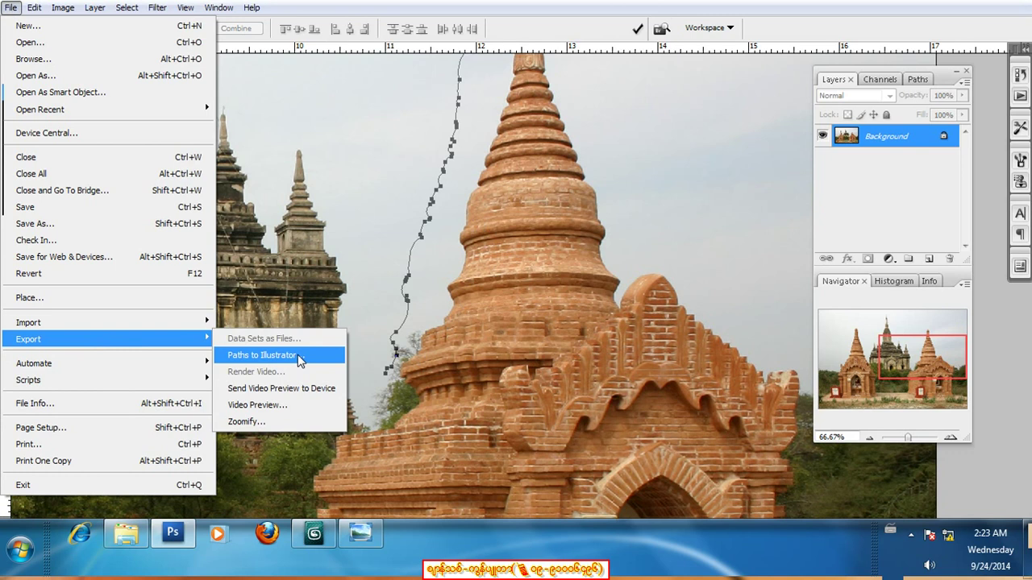
- Export the paths to Illustrator, choosing the Pictures library folder as the location
{"action": "left_click", "coordinate": [298, 358]}
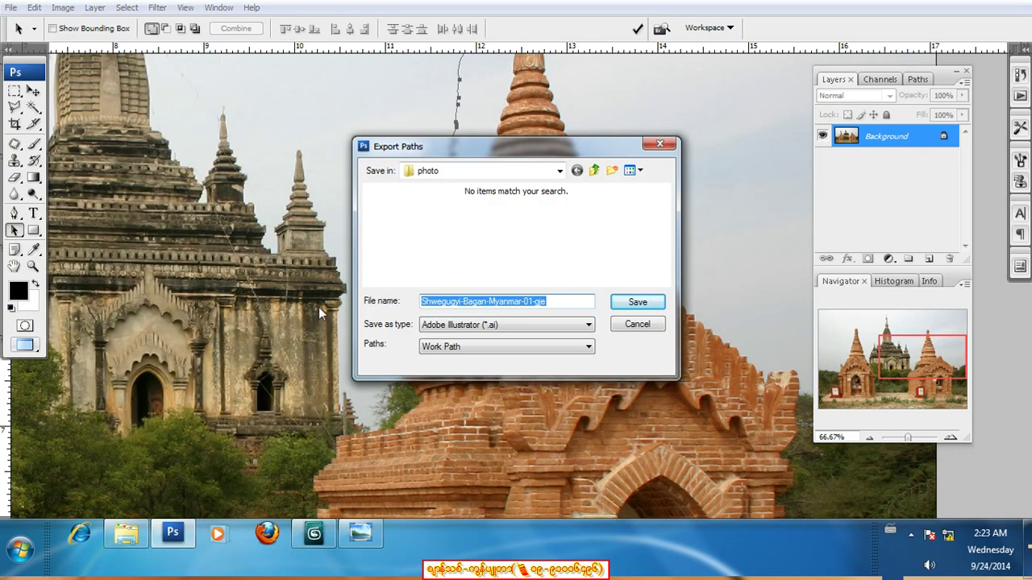
{"action": "left_click", "coordinate": [452, 173]}
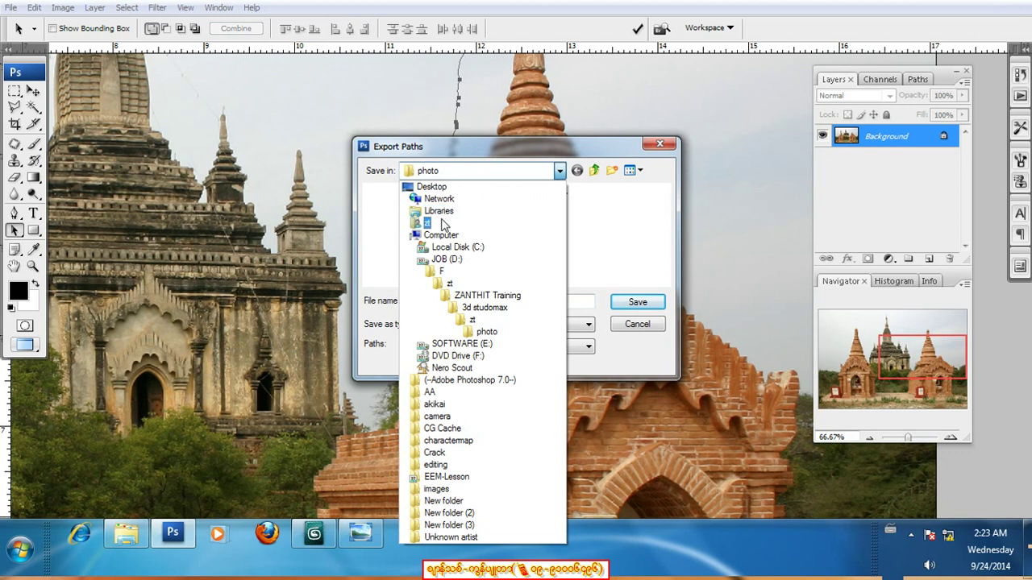
{"action": "left_click", "coordinate": [457, 355]}
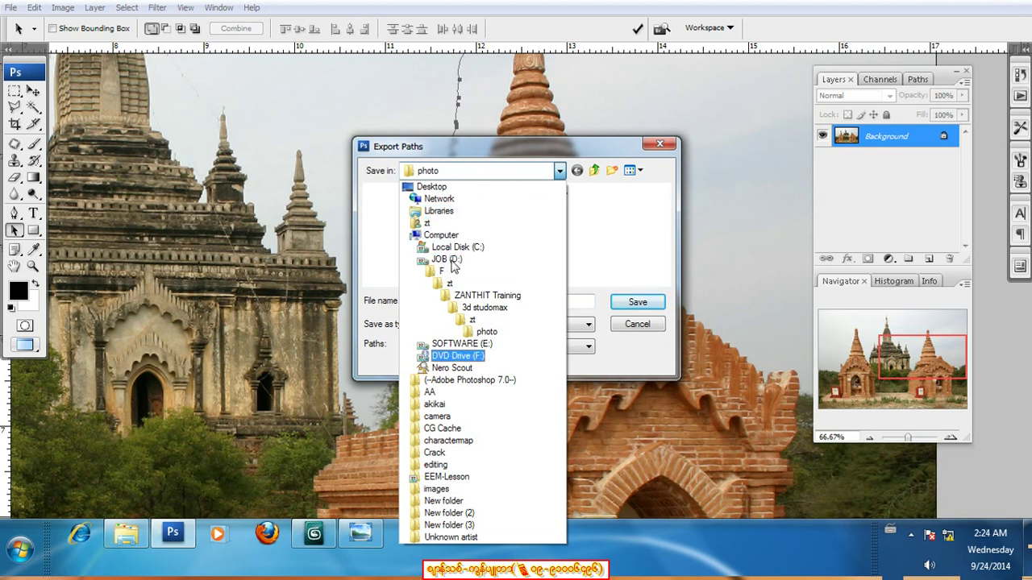
{"action": "left_click", "coordinate": [440, 211]}
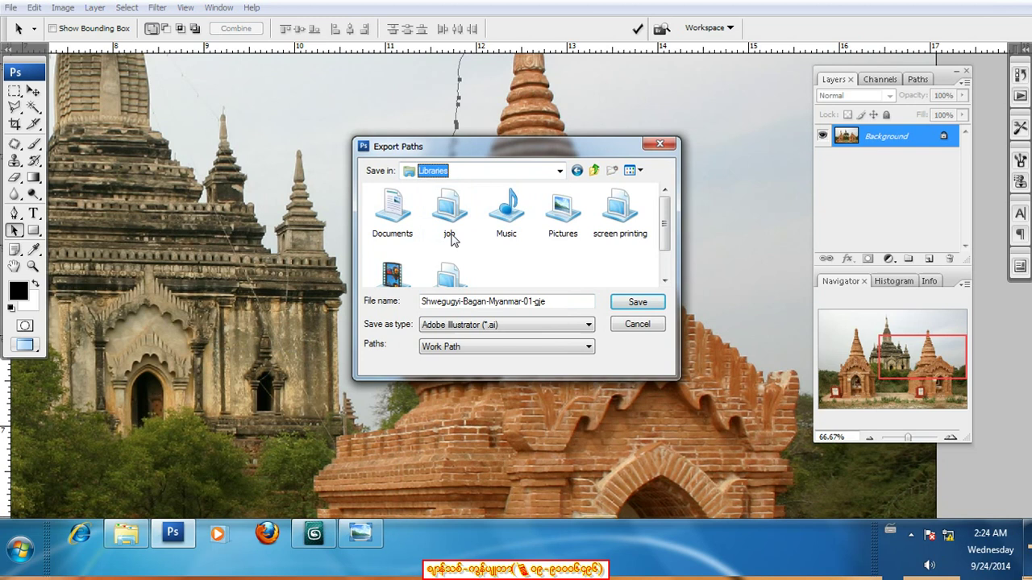
{"action": "double_click", "coordinate": [586, 231]}
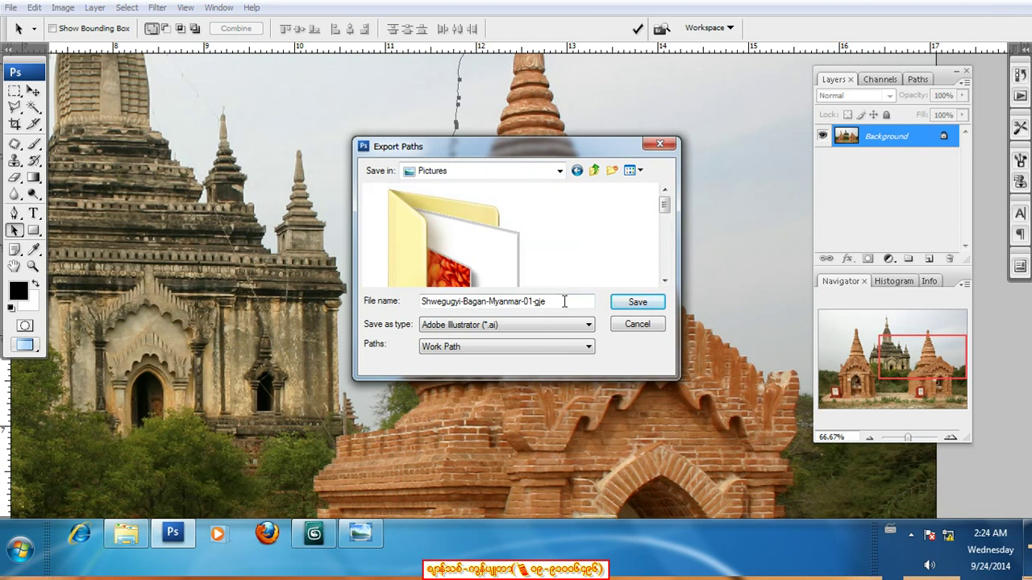
- Name the file zanthit, keep Adobe Illustrator (*.ai) format, save, and return to 3ds Max
{"action": "left_click_drag", "start_coordinate": [564, 302], "coordinate": [395, 303]}
{"action": "type", "text": "z"}
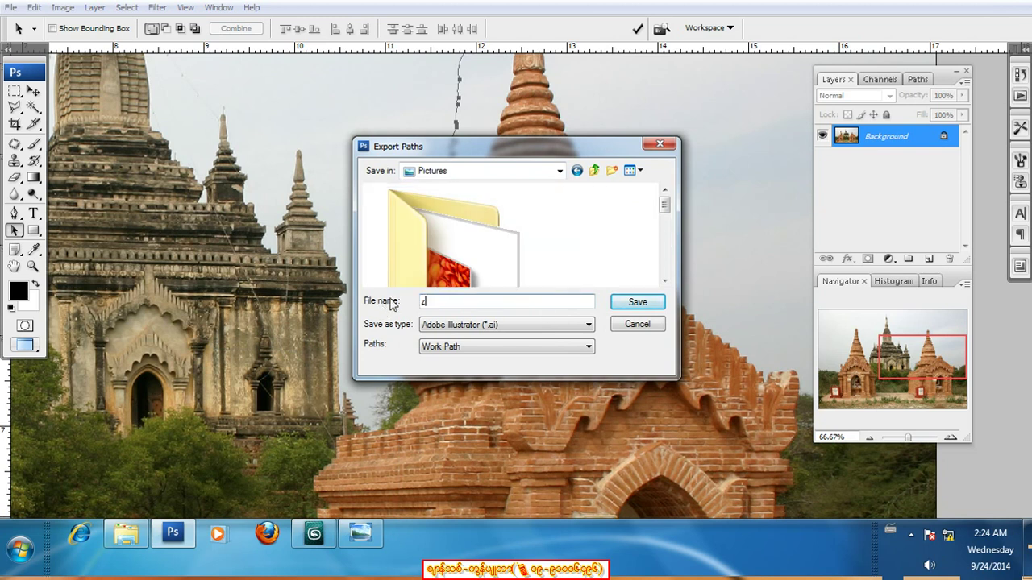
{"action": "type", "text": "anth"}
{"action": "type", "text": "it"}
{"action": "key", "text": "Tab"}
{"action": "left_click", "coordinate": [457, 325]}
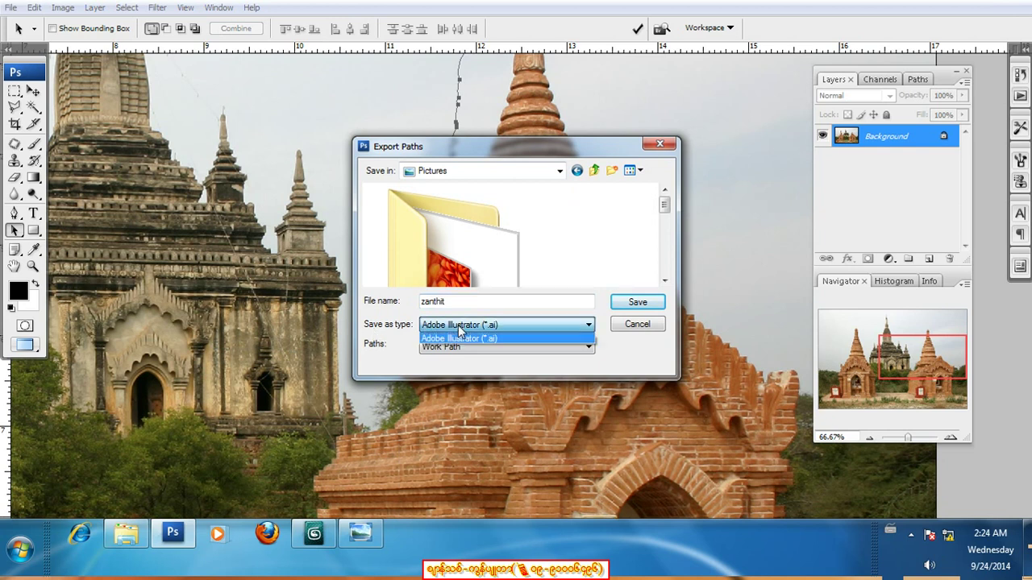
{"action": "left_click", "coordinate": [510, 338]}
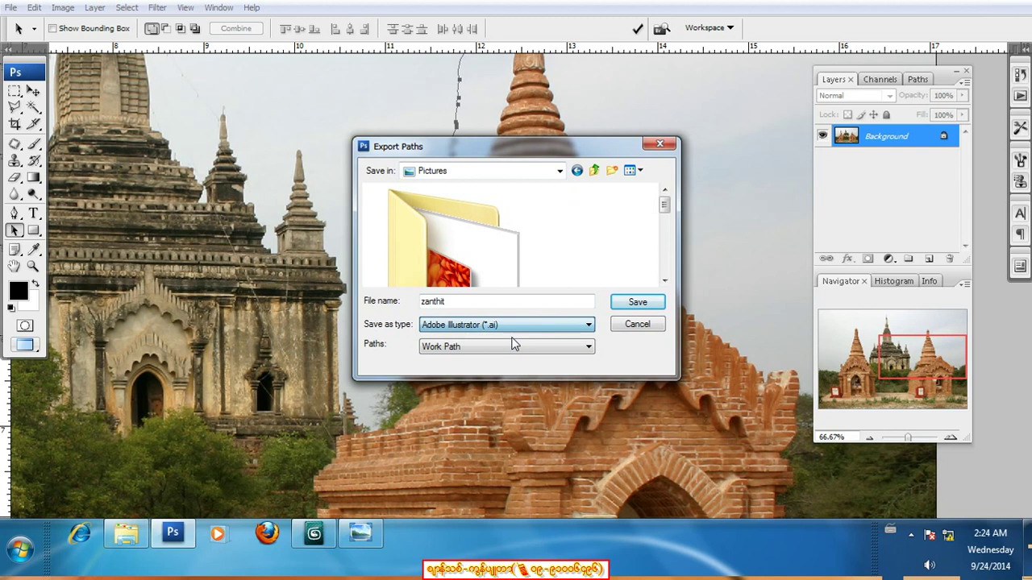
{"action": "left_click", "coordinate": [640, 304]}
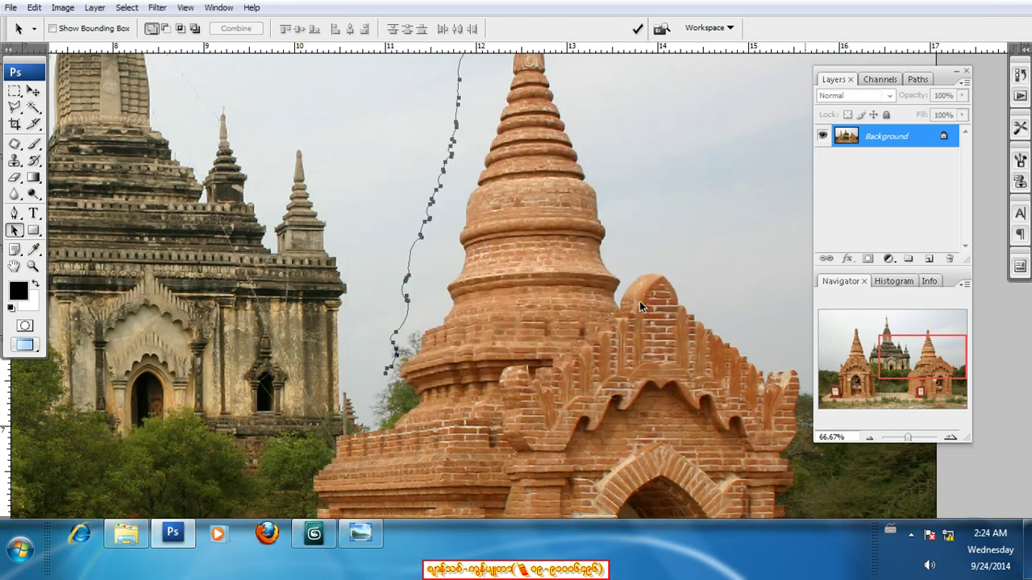
{"action": "left_click", "coordinate": [313, 534]}
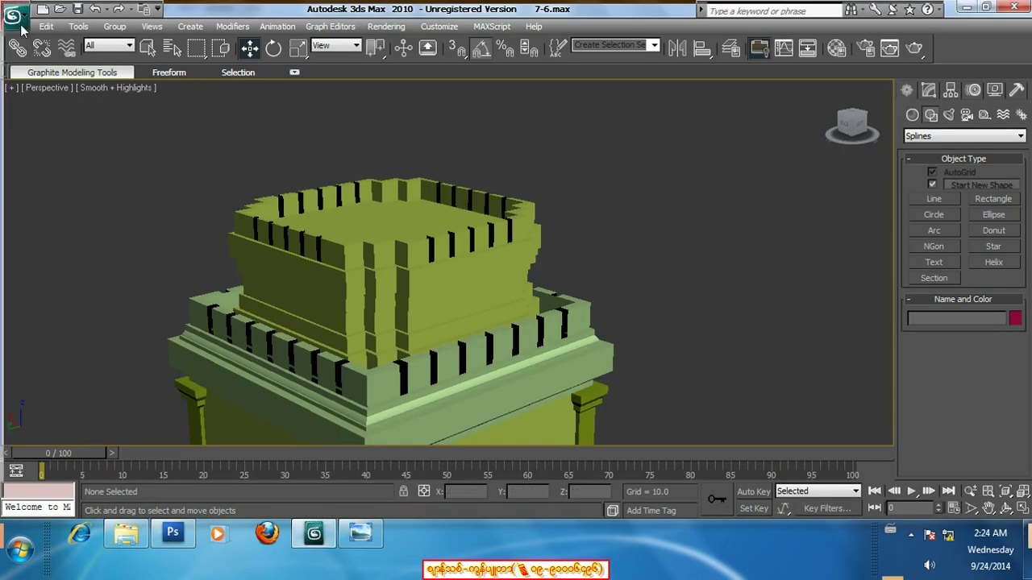
- Import zanthit.ai, merging it into the current scene as a single object
{"action": "left_click", "coordinate": [23, 29]}
{"action": "mouse_move", "coordinate": [52, 216]}
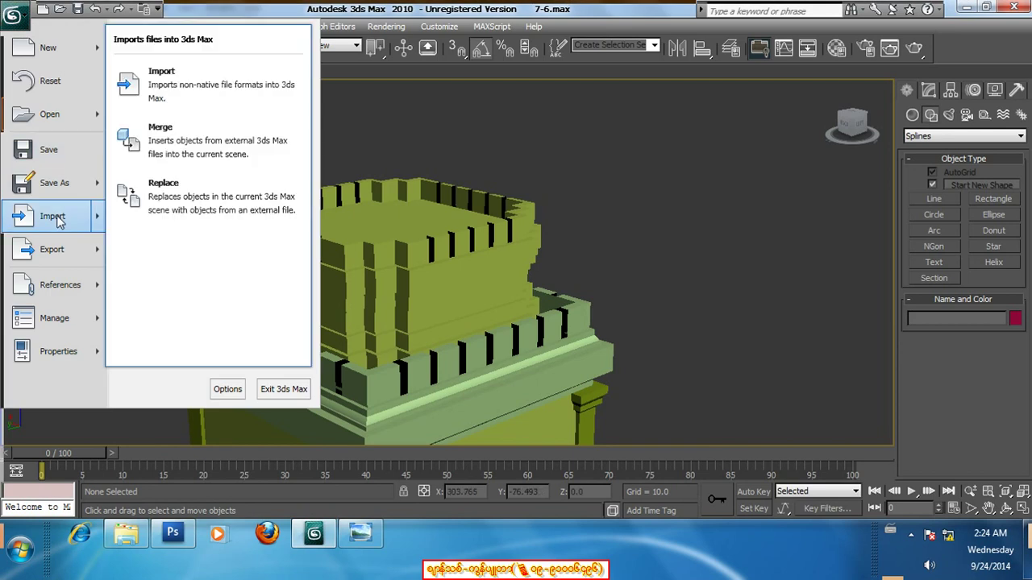
{"action": "left_click", "coordinate": [53, 216]}
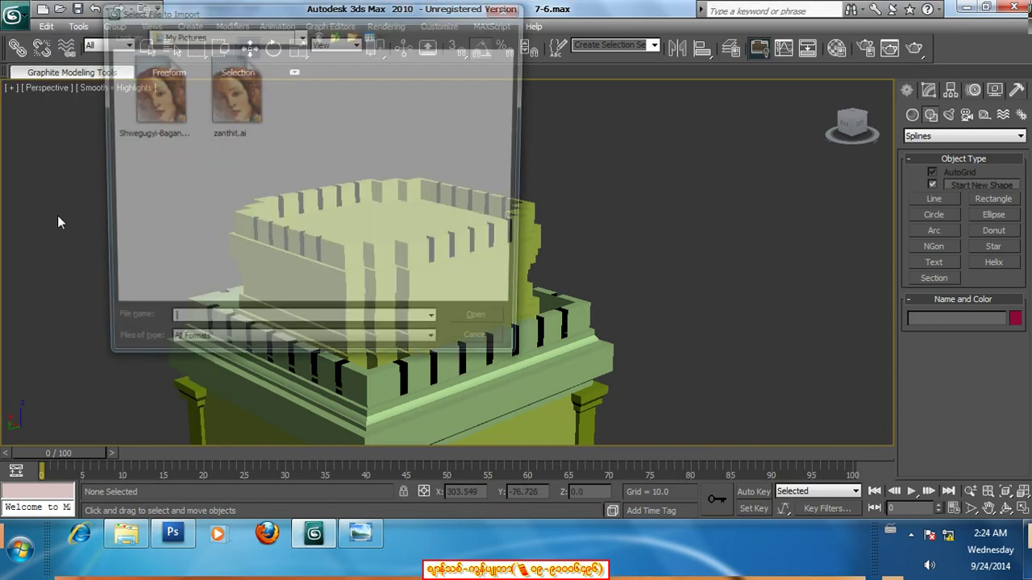
{"action": "left_click", "coordinate": [250, 99]}
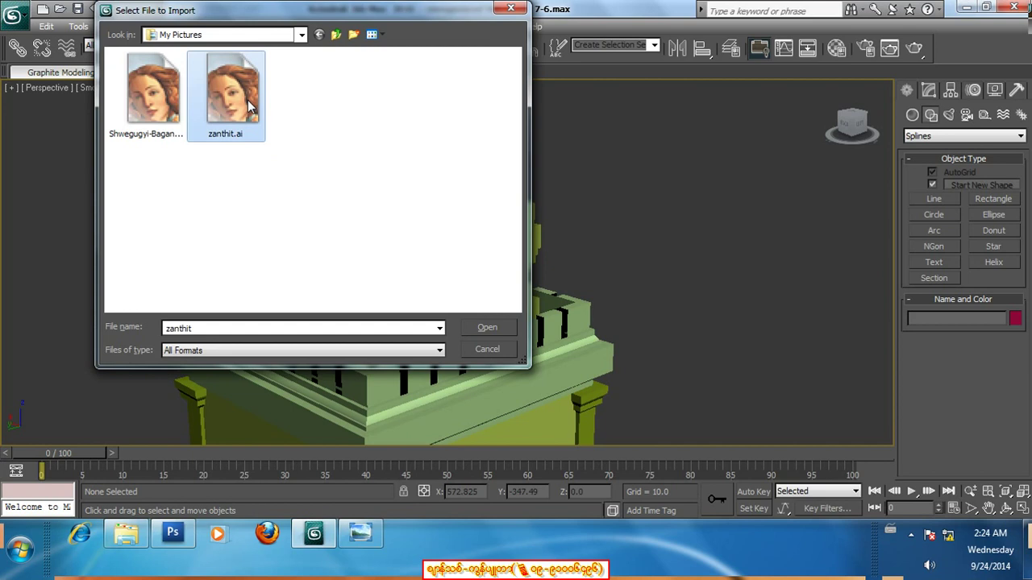
{"action": "left_click", "coordinate": [487, 327]}
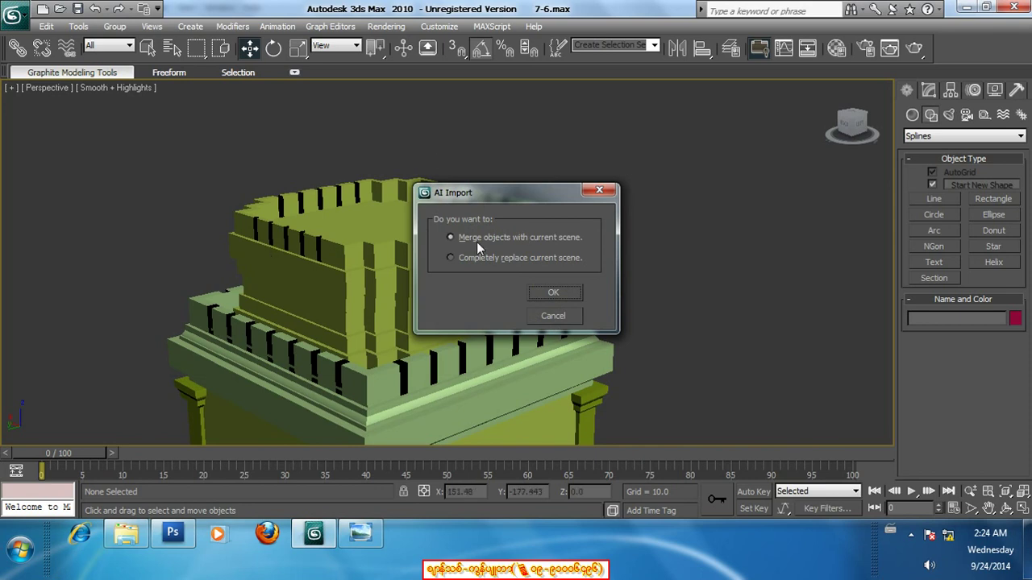
{"action": "left_click", "coordinate": [557, 294]}
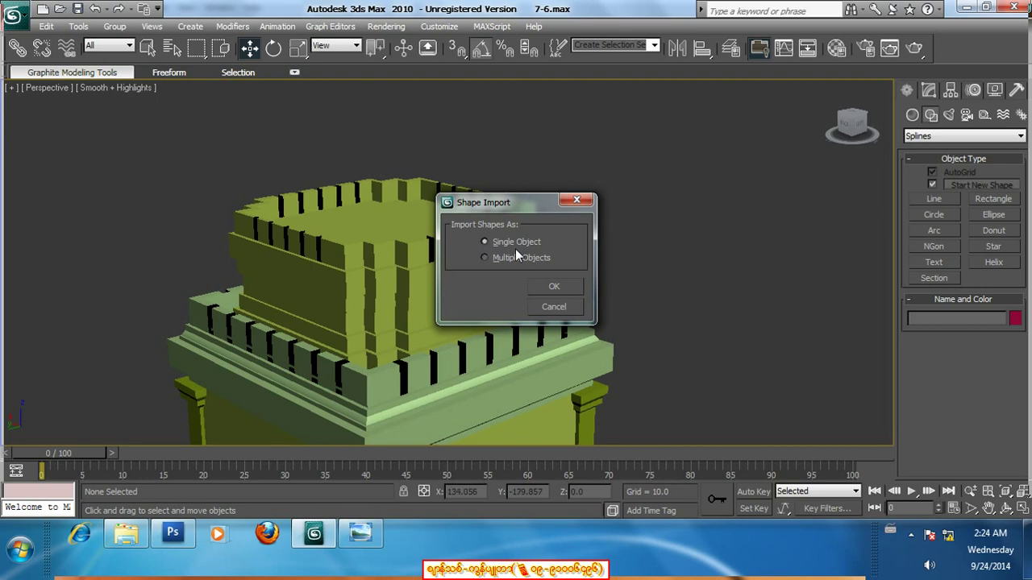
{"action": "left_click", "coordinate": [553, 286]}
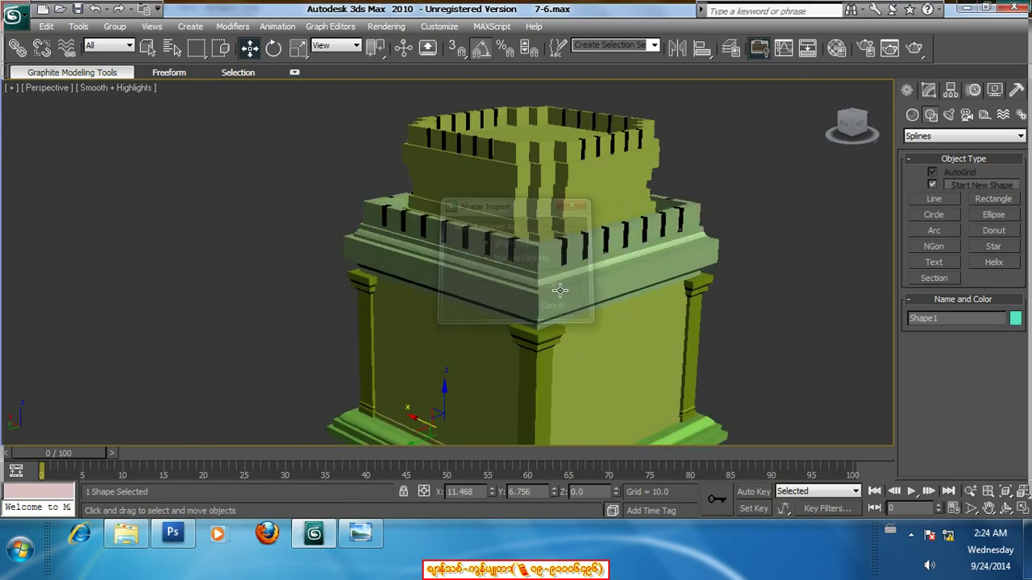
{"action": "middle_click_drag", "start_coordinate": [572, 304], "coordinate": [598, 207]}
- Move Shape1 left beside the stupa base and rotate it about its Y axis
{"action": "scroll", "coordinate": [599, 207], "scroll_direction": "up", "scroll_amount": 2}
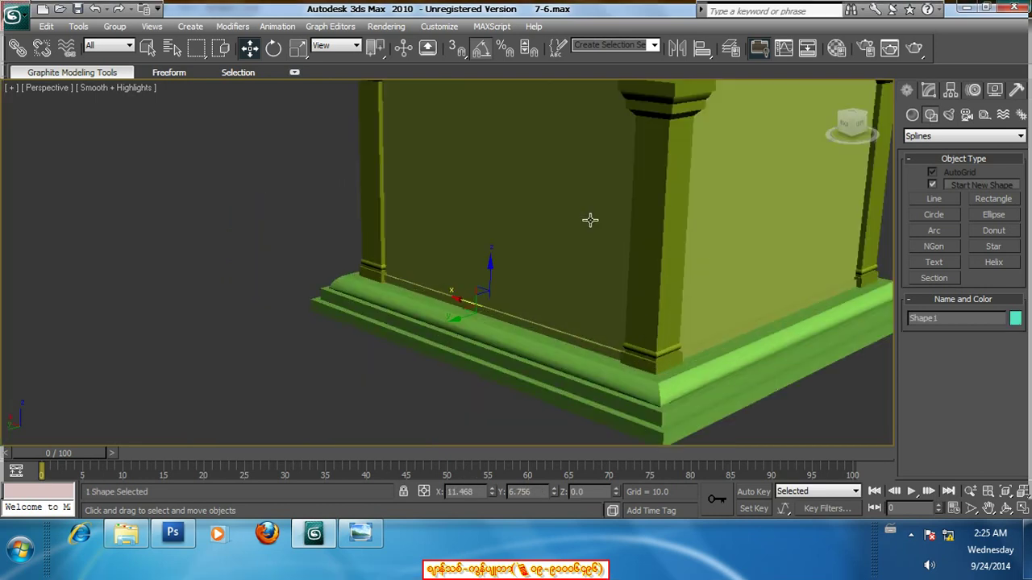
{"action": "scroll", "coordinate": [589, 221], "scroll_direction": "down", "scroll_amount": 2}
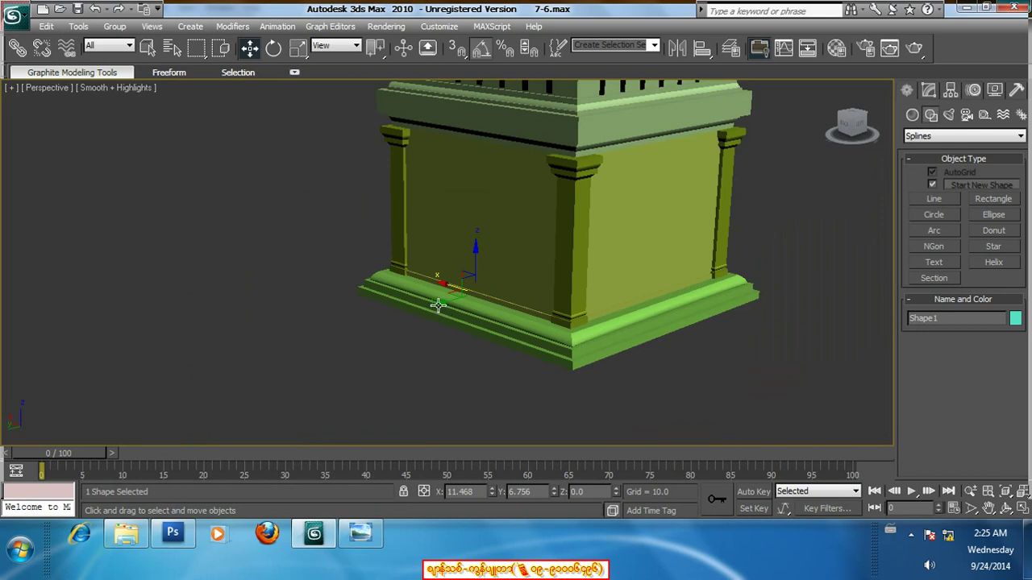
{"action": "mouse_move", "coordinate": [439, 310]}
{"action": "left_mouse_down"}
{"action": "mouse_move", "coordinate": [346, 345]}
{"action": "mouse_move", "coordinate": [308, 337]}
{"action": "mouse_move", "coordinate": [319, 323]}
{"action": "left_mouse_up"}
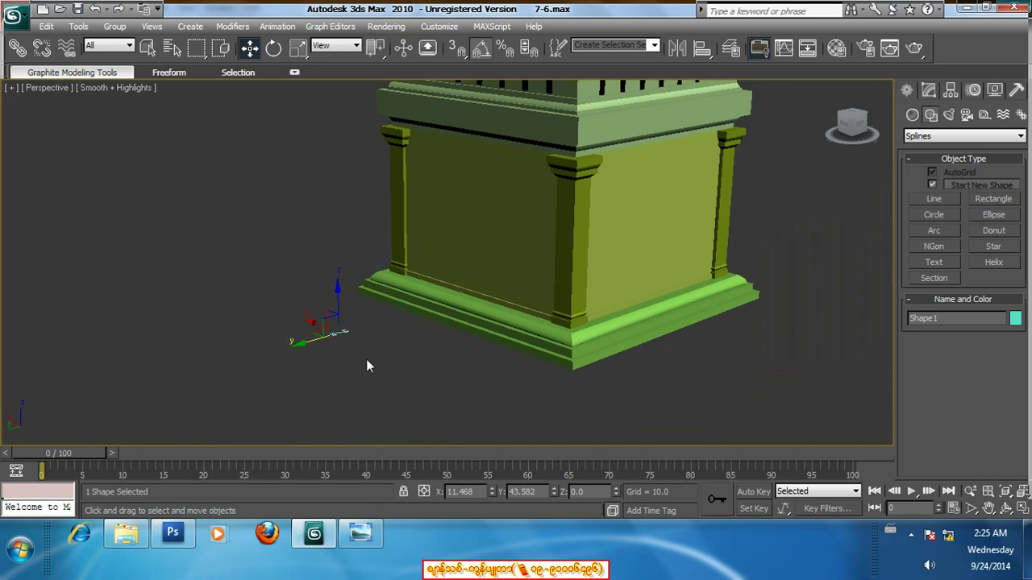
{"action": "left_click", "coordinate": [274, 48]}
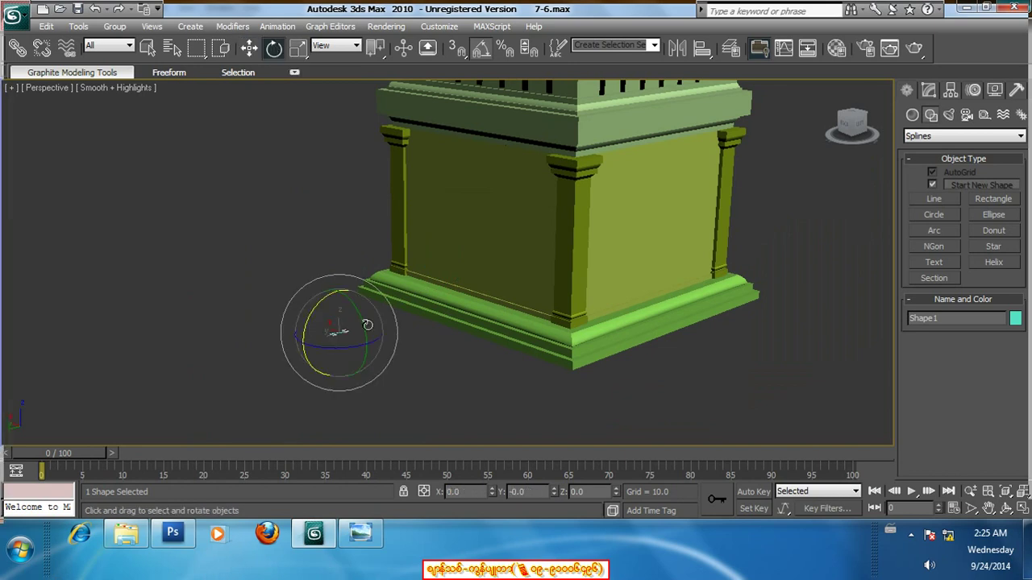
{"action": "left_click_drag", "start_coordinate": [348, 297], "coordinate": [365, 386]}
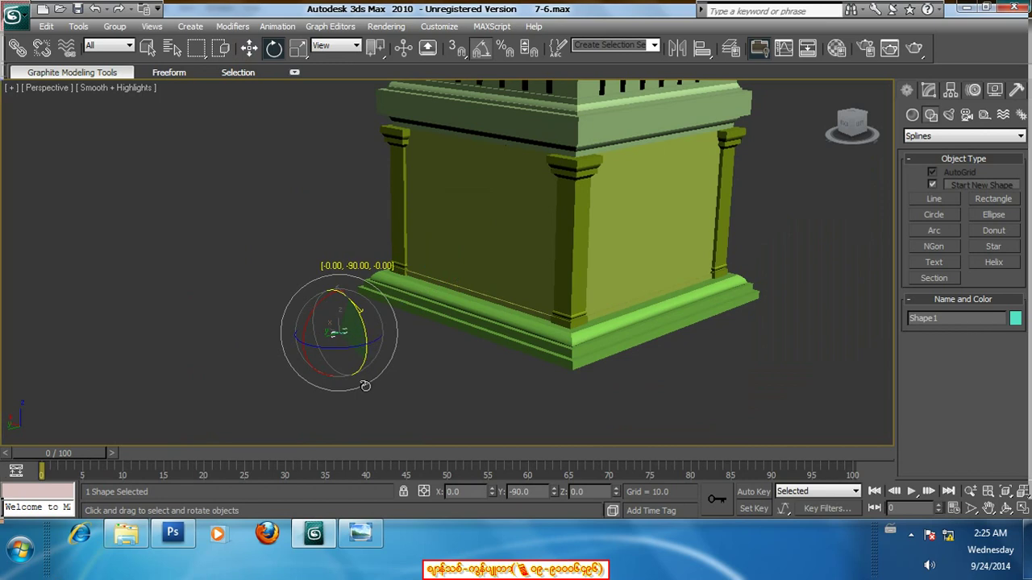
{"action": "left_click", "coordinate": [442, 393]}
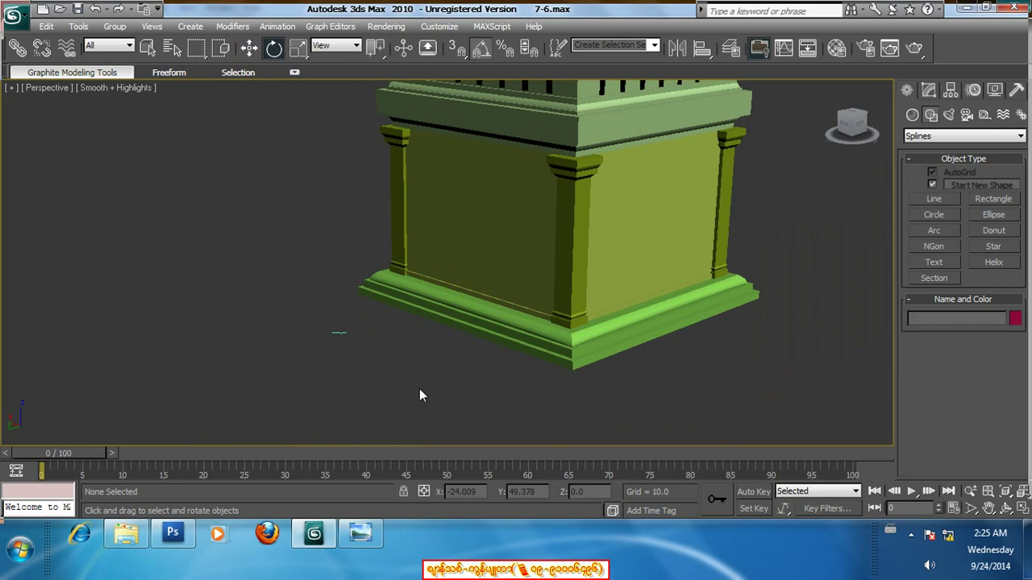
- Select the small imported shape and rotate it -90° about Y
{"action": "scroll", "coordinate": [357, 363], "scroll_direction": "up", "scroll_amount": 2}
{"action": "scroll", "coordinate": [291, 381], "scroll_direction": "up", "scroll_amount": 2}
{"action": "scroll", "coordinate": [291, 381], "scroll_direction": "down", "scroll_amount": 3}
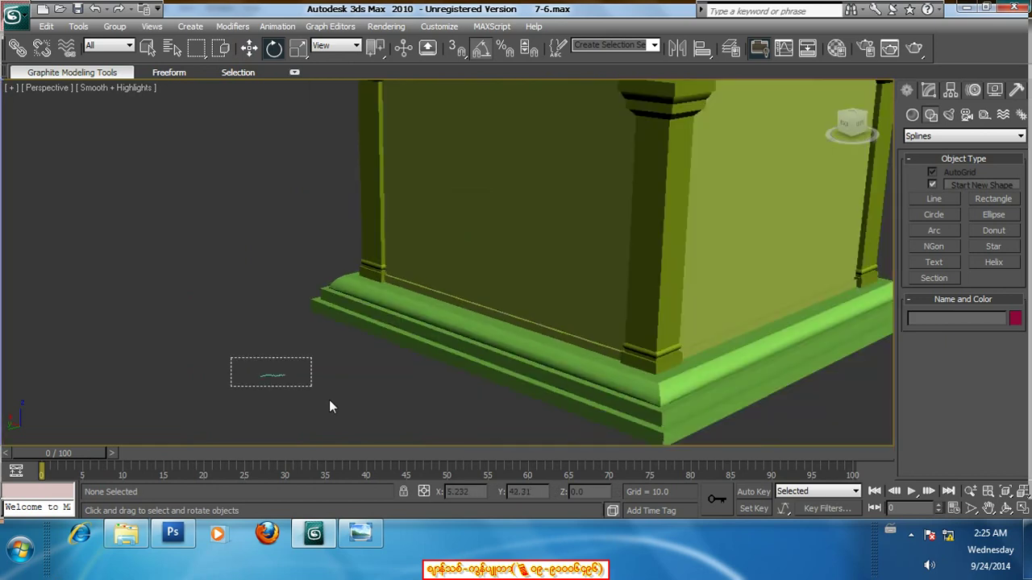
{"action": "mouse_move", "coordinate": [230, 357]}
{"action": "left_mouse_down"}
{"action": "mouse_move", "coordinate": [323, 395]}
{"action": "mouse_move", "coordinate": [244, 204]}
{"action": "left_mouse_up"}
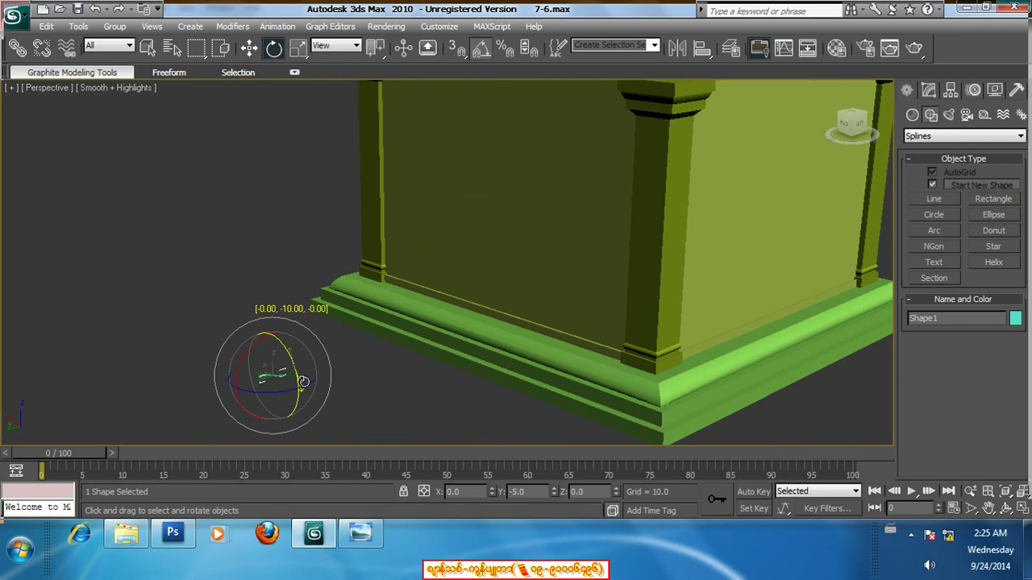
{"action": "left_click_drag", "start_coordinate": [244, 204], "coordinate": [319, 318]}
- Move the cyan shape to the lower left and fine-tune its rotation around Y
{"action": "left_click", "coordinate": [273, 375]}
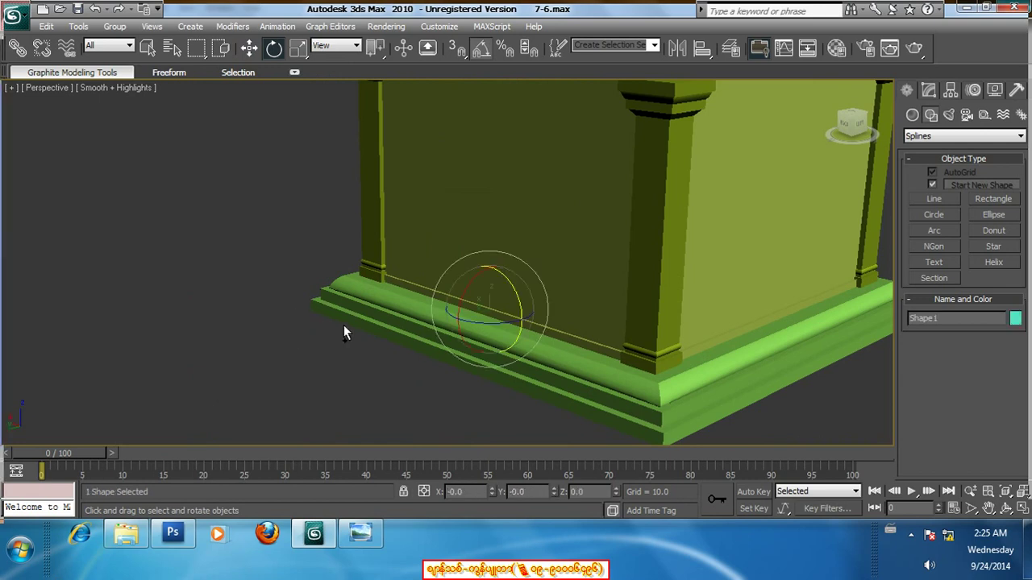
{"action": "left_click", "coordinate": [249, 47]}
{"action": "left_click_drag", "start_coordinate": [457, 319], "coordinate": [229, 371]}
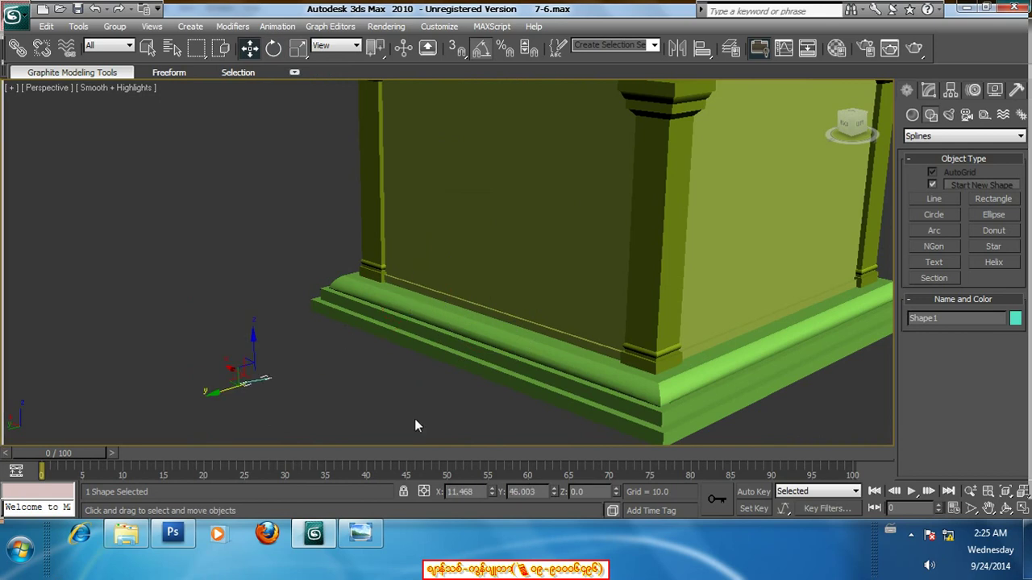
{"action": "key", "text": "e"}
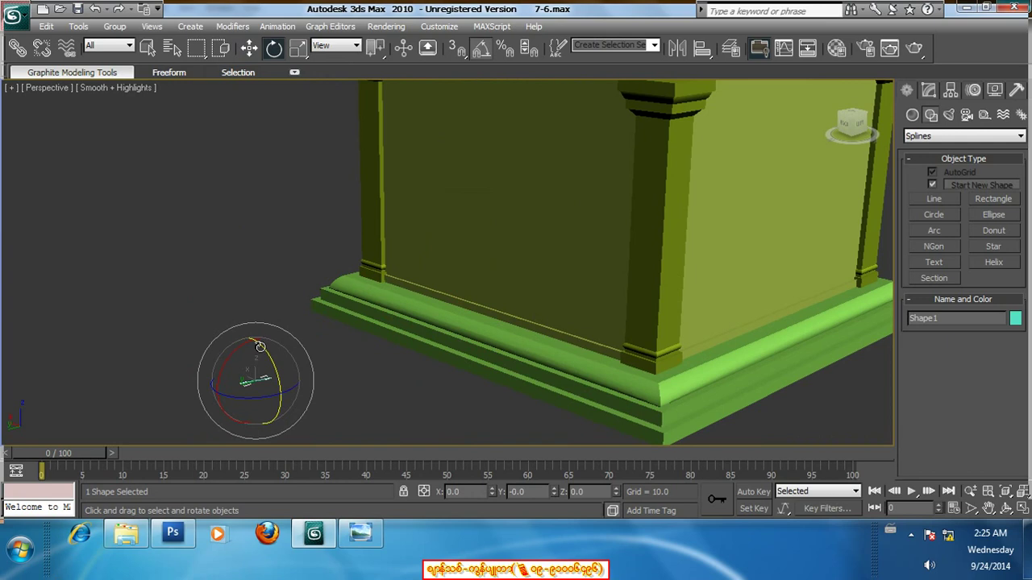
{"action": "left_click_drag", "start_coordinate": [259, 347], "coordinate": [286, 472]}
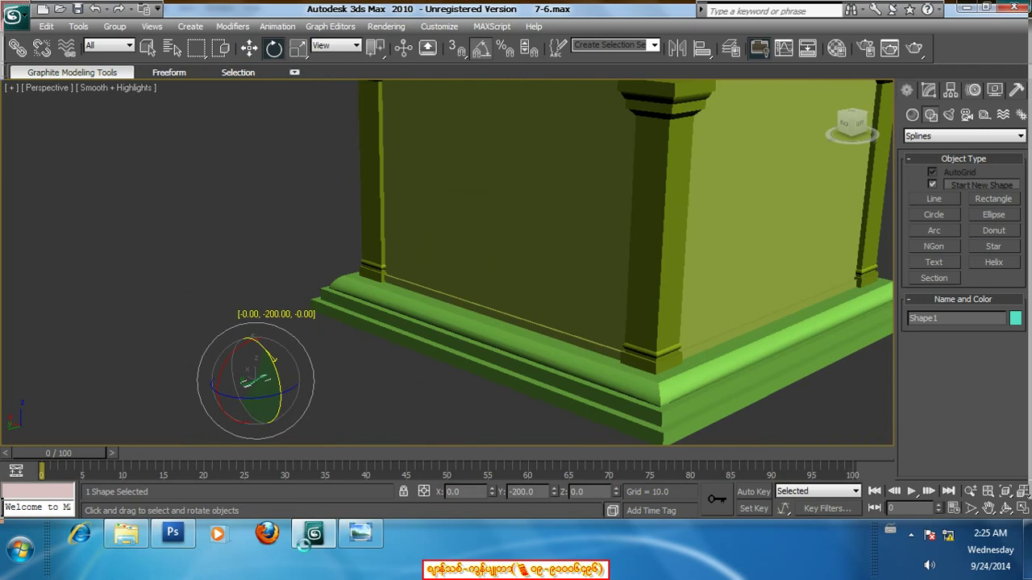
{"action": "mouse_move", "coordinate": [300, 542]}
{"action": "left_mouse_down"}
{"action": "mouse_move", "coordinate": [473, 547]}
{"action": "mouse_move", "coordinate": [119, 94]}
{"action": "left_mouse_up"}
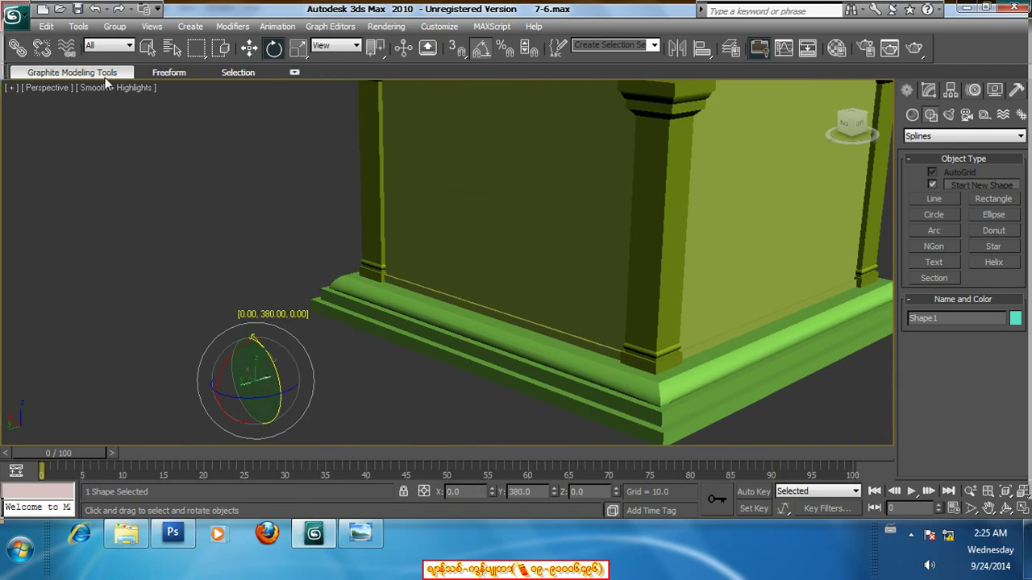
{"action": "mouse_move", "coordinate": [119, 90]}
{"action": "left_mouse_down"}
{"action": "mouse_move", "coordinate": [268, 382]}
{"action": "mouse_move", "coordinate": [258, 376]}
{"action": "mouse_move", "coordinate": [262, 340]}
{"action": "mouse_move", "coordinate": [246, 320]}
{"action": "mouse_move", "coordinate": [205, 308]}
{"action": "left_mouse_up"}
- Select the imported spline and uniformly scale it up to roughly the stupa's height
{"action": "left_click", "coordinate": [282, 407]}
{"action": "scroll", "coordinate": [278, 403], "scroll_direction": "up", "scroll_amount": 3}
{"action": "scroll", "coordinate": [275, 403], "scroll_direction": "up", "scroll_amount": 3}
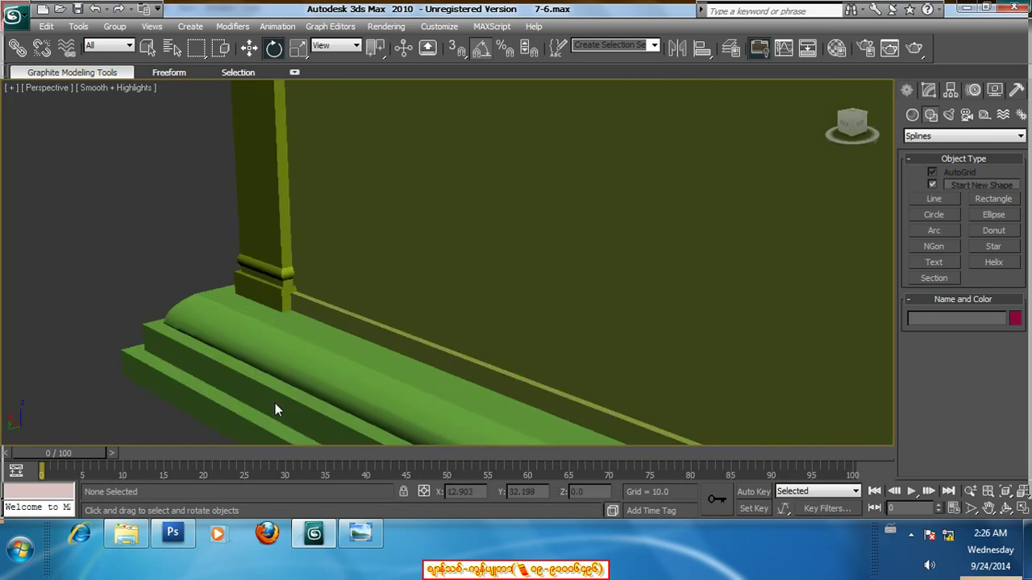
{"action": "middle_click_drag", "start_coordinate": [275, 403], "coordinate": [450, 206]}
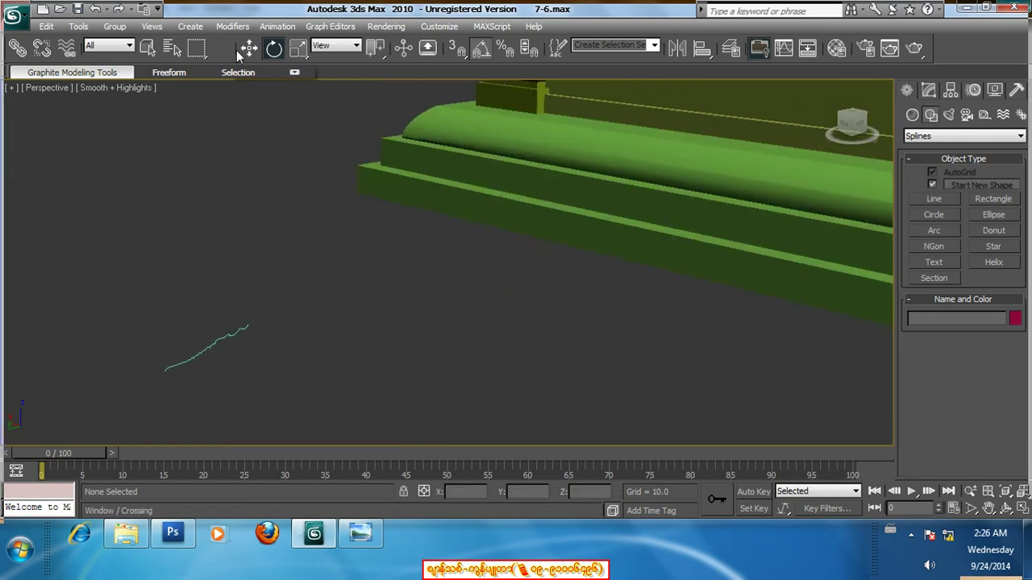
{"action": "left_click", "coordinate": [148, 49]}
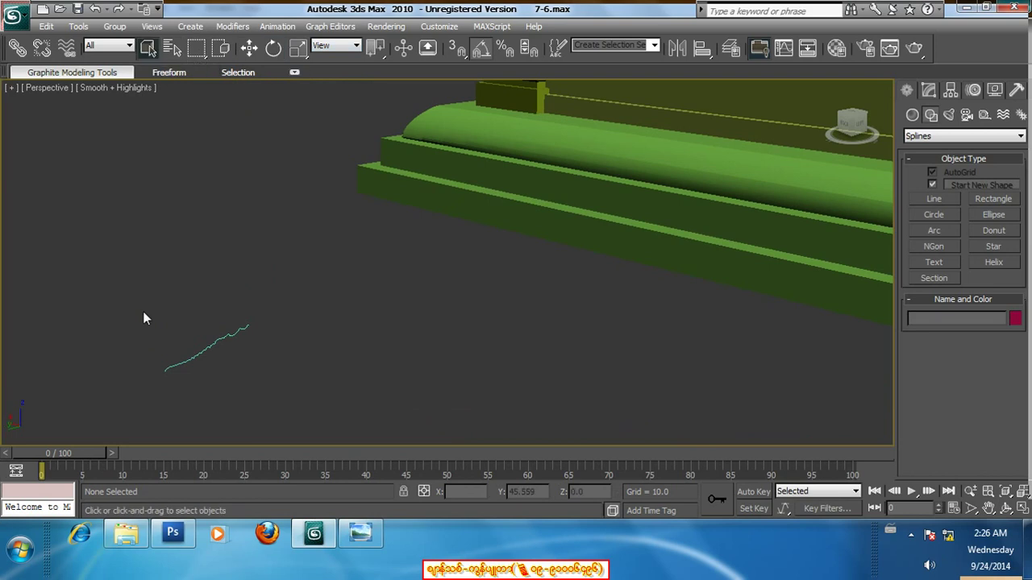
{"action": "mouse_move", "coordinate": [143, 313]}
{"action": "left_mouse_down"}
{"action": "mouse_move", "coordinate": [197, 379]}
{"action": "mouse_move", "coordinate": [310, 194]}
{"action": "mouse_move", "coordinate": [206, 346]}
{"action": "mouse_move", "coordinate": [376, 143]}
{"action": "left_mouse_up"}
{"action": "left_click", "coordinate": [298, 47]}
{"action": "left_click_drag", "start_coordinate": [262, 318], "coordinate": [256, 322]}
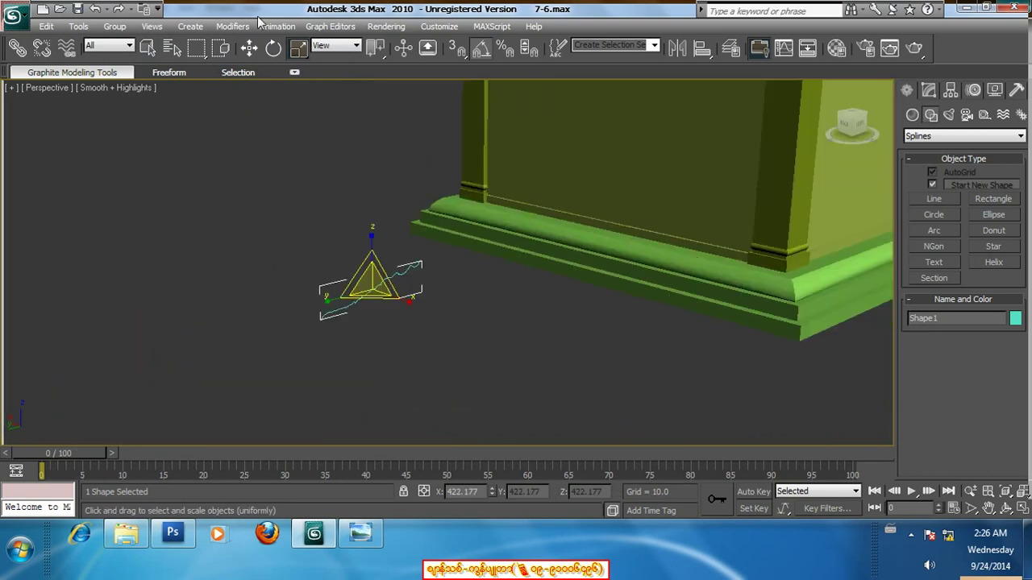
- Tilt the spline 35° about the X axis, then orbit around the stupa base
{"action": "left_click", "coordinate": [275, 48]}
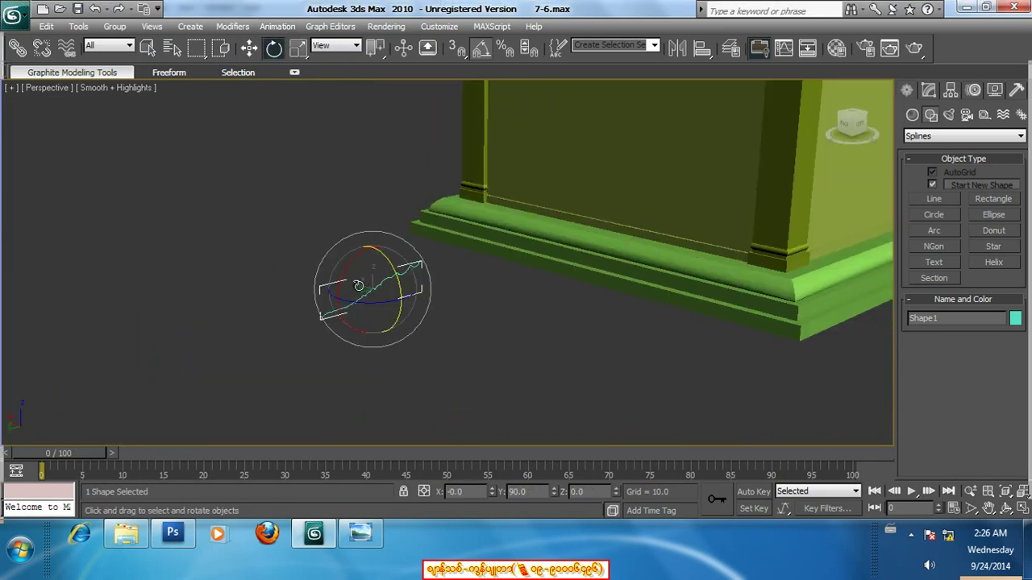
{"action": "mouse_move", "coordinate": [342, 289]}
{"action": "left_mouse_down"}
{"action": "mouse_move", "coordinate": [351, 253]}
{"action": "mouse_move", "coordinate": [383, 228]}
{"action": "left_mouse_up"}
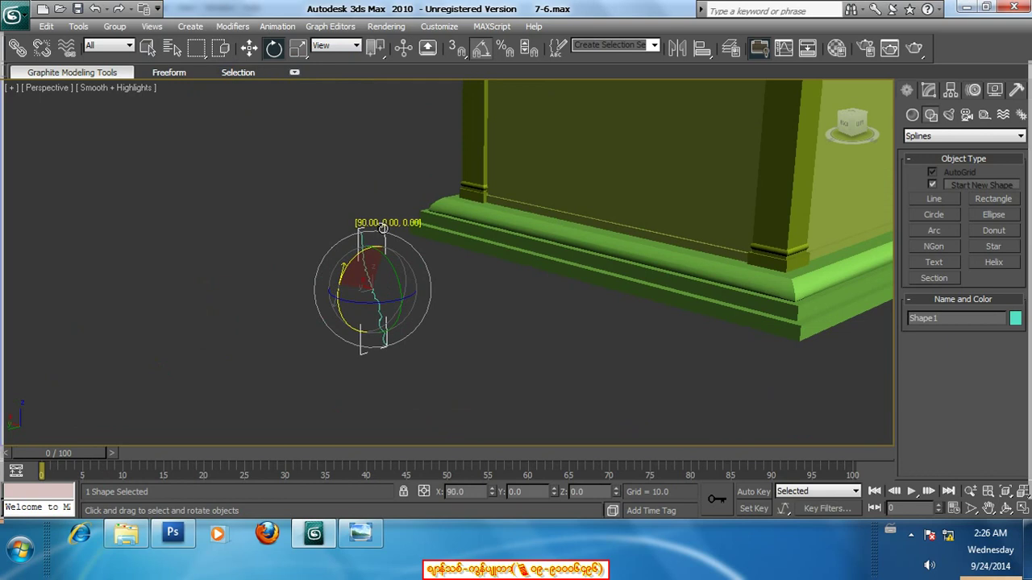
{"action": "left_click", "coordinate": [403, 333]}
{"action": "middle_click_drag", "start_coordinate": [404, 334], "coordinate": [375, 336], "text": "alt"}
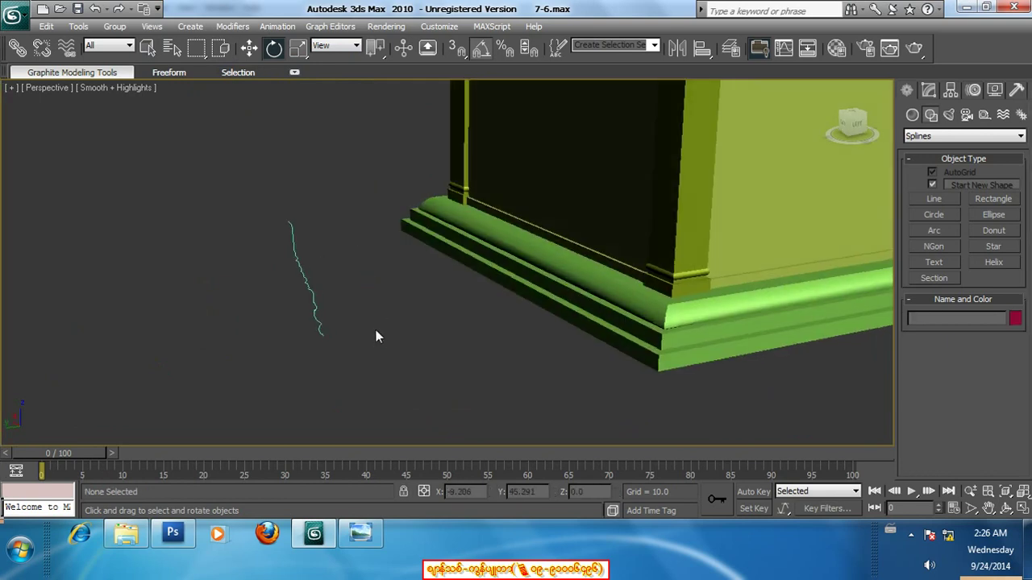
- Delete the small triangle shape after an undone scale test, then select the wavy curve
{"action": "left_click", "coordinate": [250, 49]}
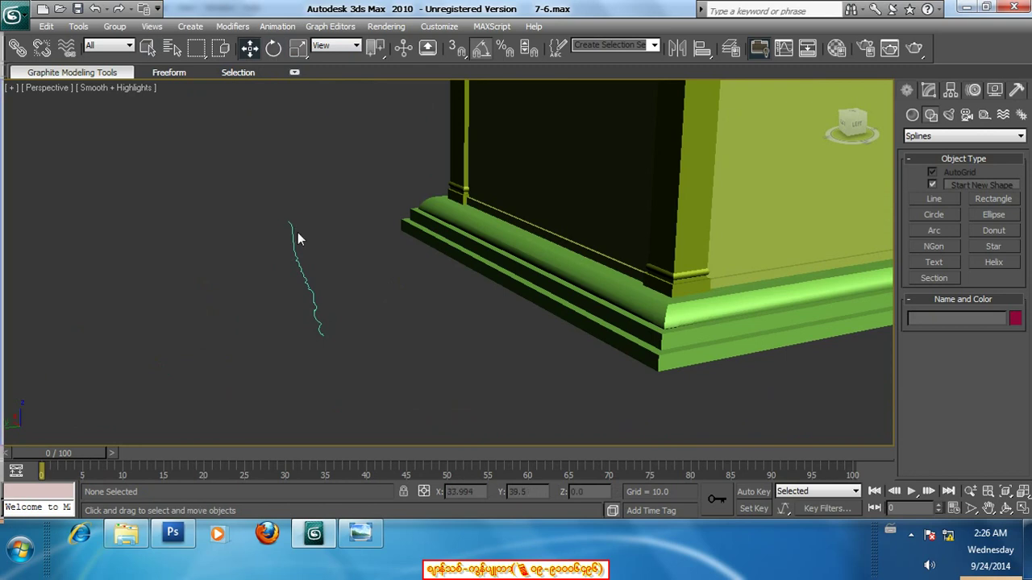
{"action": "left_click", "coordinate": [292, 232]}
{"action": "scroll", "coordinate": [292, 232], "scroll_direction": "down", "scroll_amount": 3}
{"action": "scroll", "coordinate": [292, 233], "scroll_direction": "down", "scroll_amount": 3}
{"action": "scroll", "coordinate": [292, 232], "scroll_direction": "down", "scroll_amount": 2}
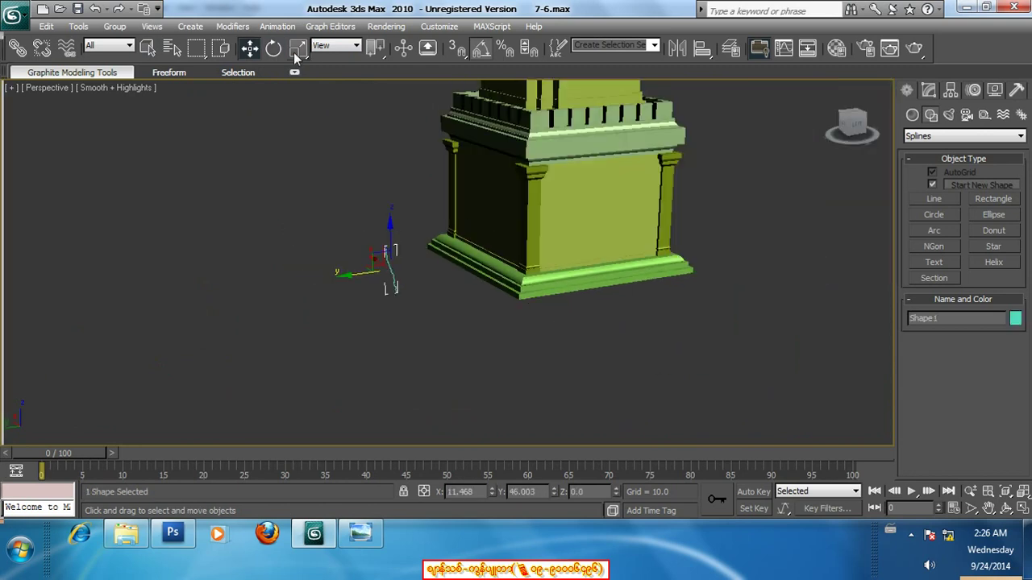
{"action": "left_click", "coordinate": [298, 48]}
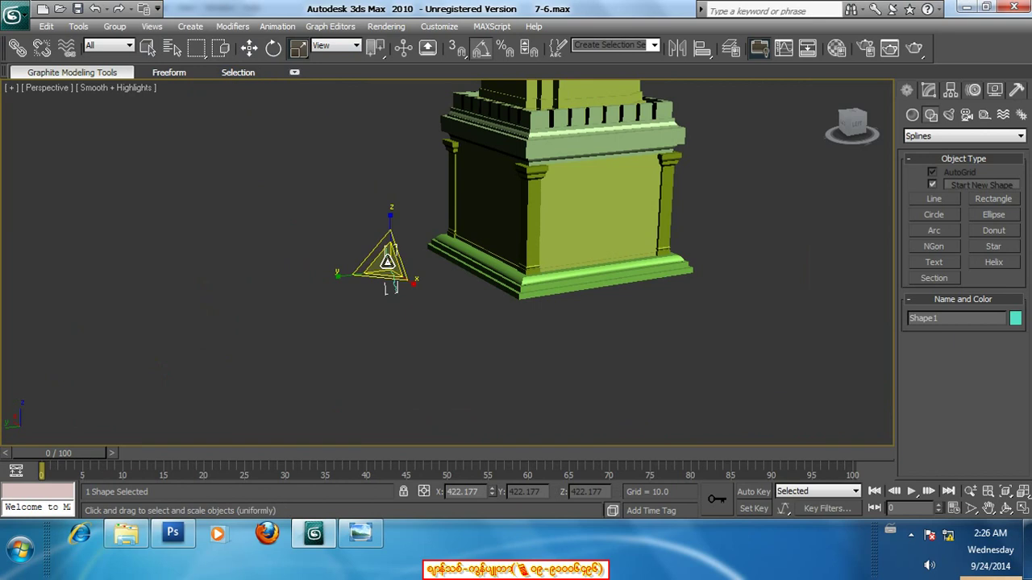
{"action": "left_click_drag", "start_coordinate": [390, 260], "coordinate": [390, 178]}
{"action": "key", "text": "ctrl+z"}
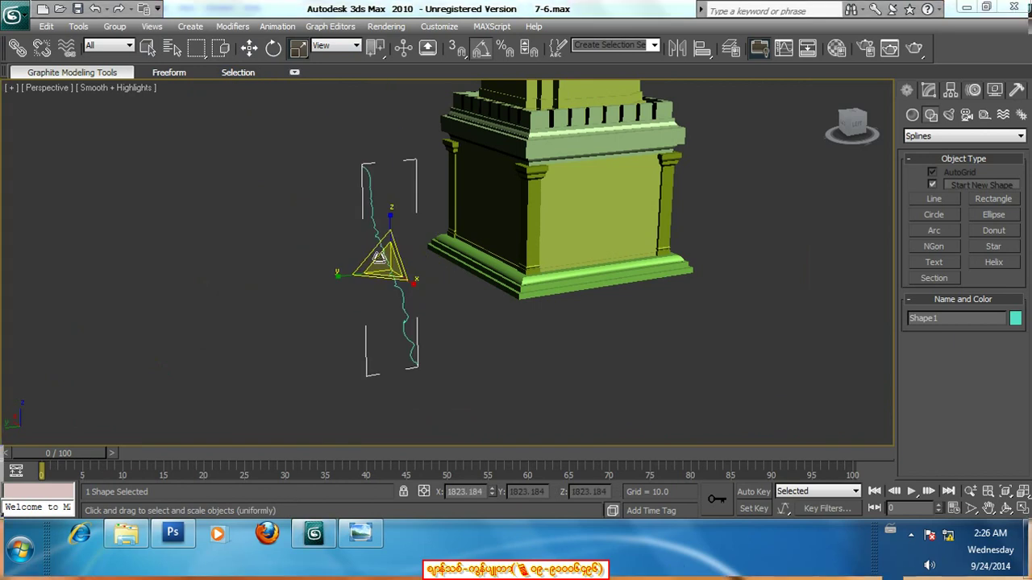
{"action": "left_click", "coordinate": [148, 47]}
{"action": "key", "text": "Delete"}
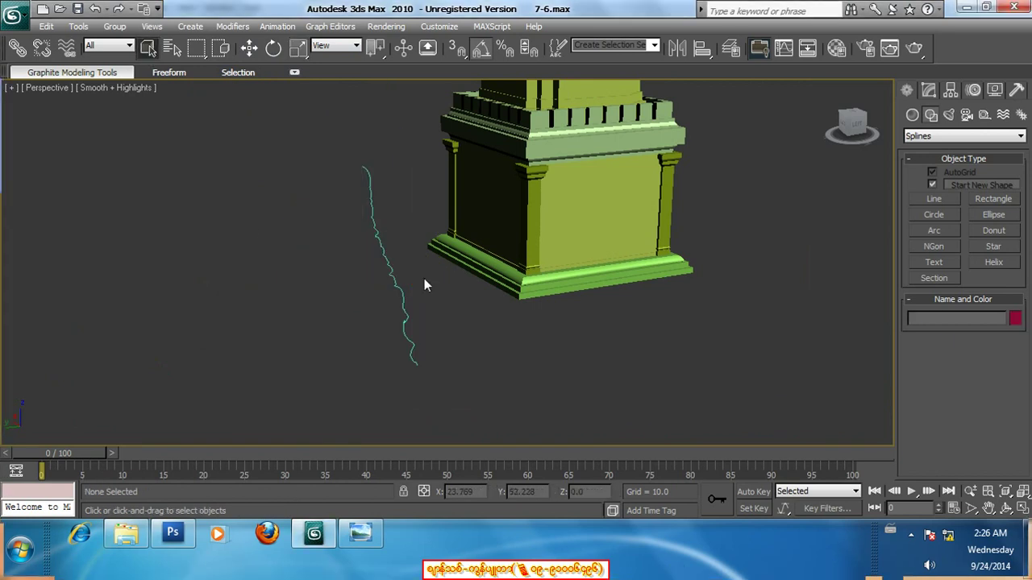
{"action": "left_click", "coordinate": [396, 288]}
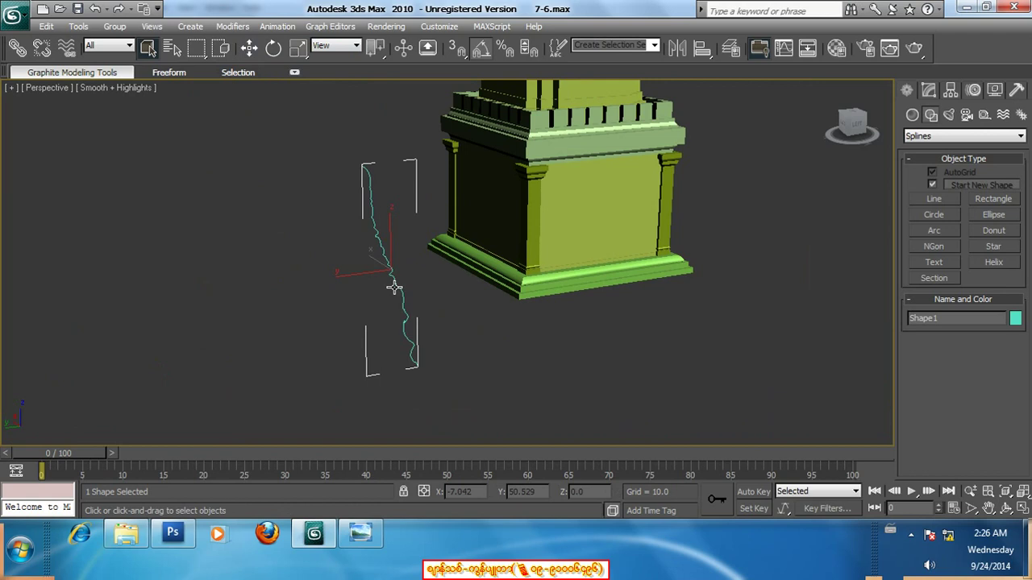
- Apply a Lathe modifier to the wavy profile curve
{"action": "left_click", "coordinate": [928, 90]}
{"action": "left_click", "coordinate": [926, 134]}
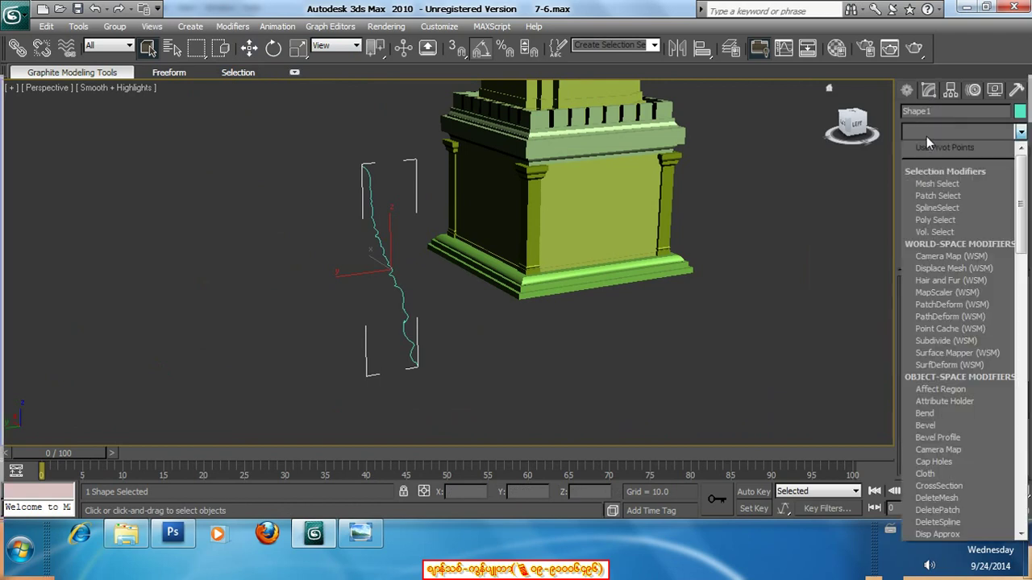
{"action": "scroll", "coordinate": [951, 467], "scroll_direction": "down", "scroll_amount": 2}
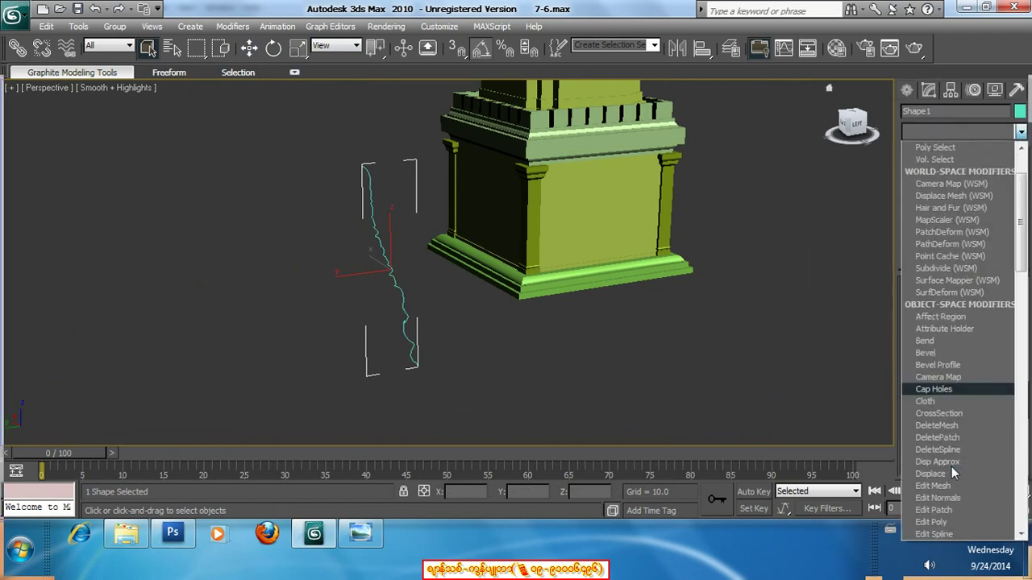
{"action": "key", "text": "l"}
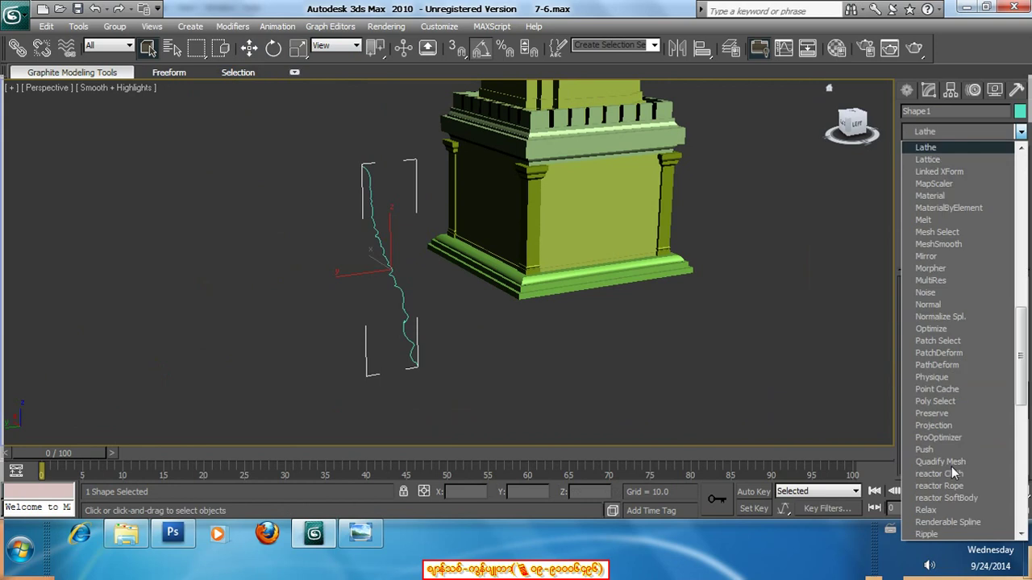
{"action": "key", "text": "Return"}
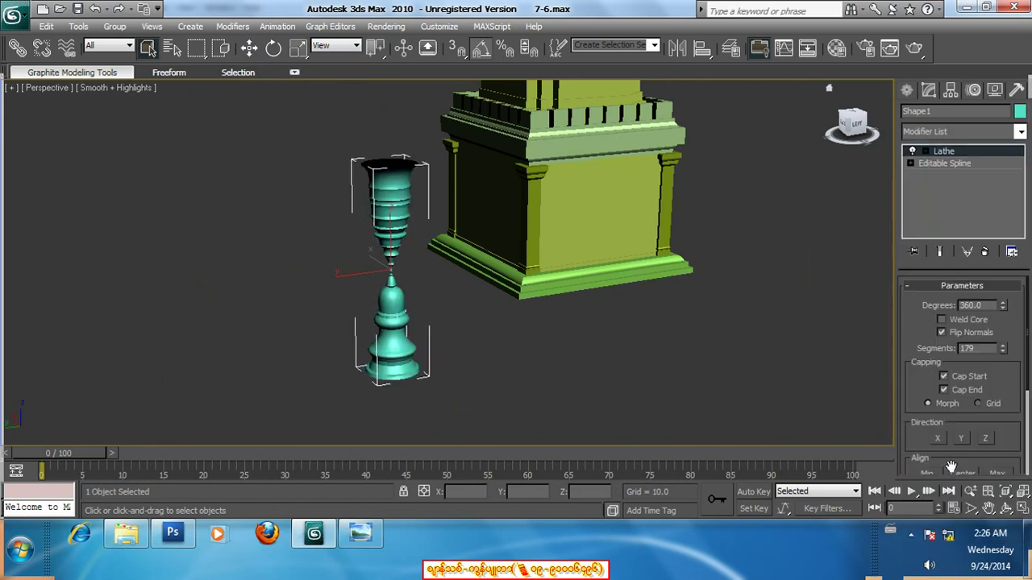
- Move the Lathe axis so the profile forms a solid cone, and turn off Flip Normals
{"action": "left_click", "coordinate": [927, 152]}
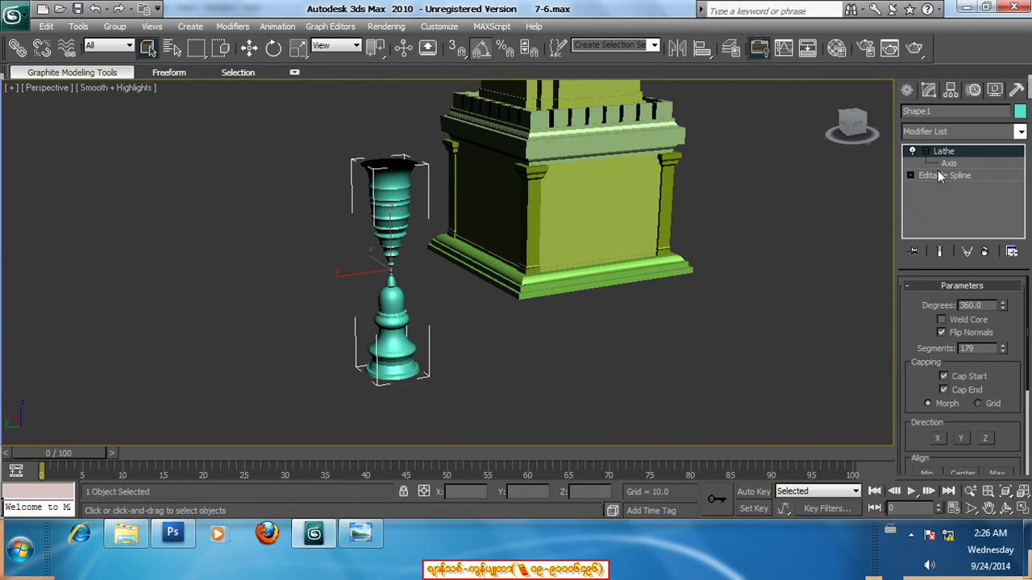
{"action": "left_click", "coordinate": [943, 165]}
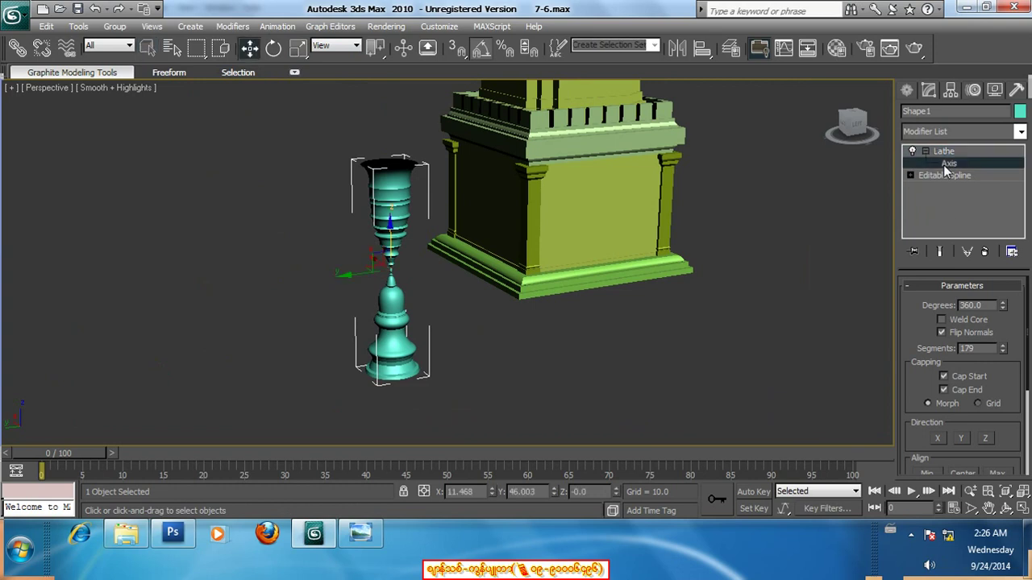
{"action": "left_click", "coordinate": [946, 164]}
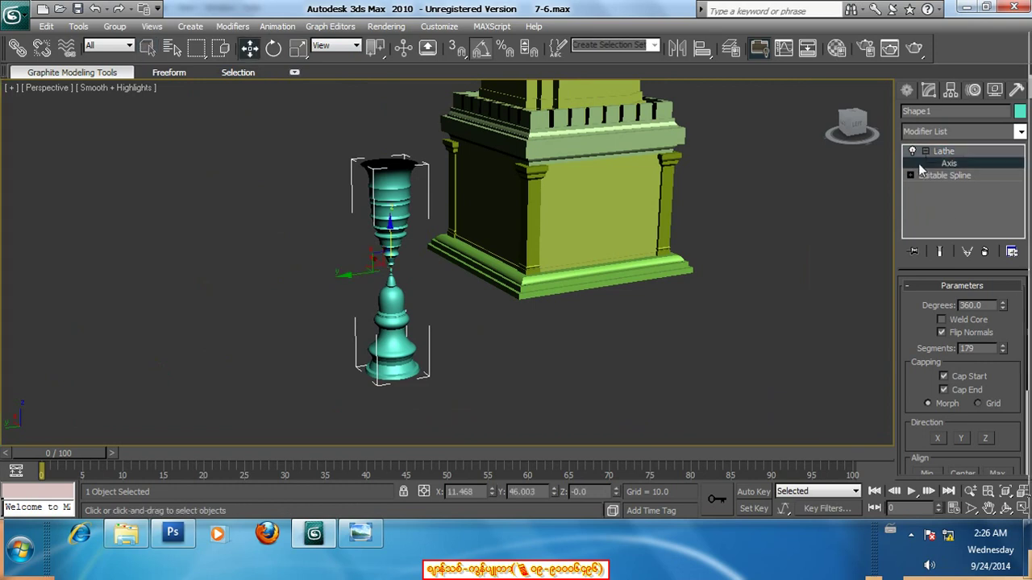
{"action": "mouse_move", "coordinate": [348, 274]}
{"action": "left_mouse_down"}
{"action": "mouse_move", "coordinate": [321, 283]}
{"action": "mouse_move", "coordinate": [324, 292]}
{"action": "left_mouse_up"}
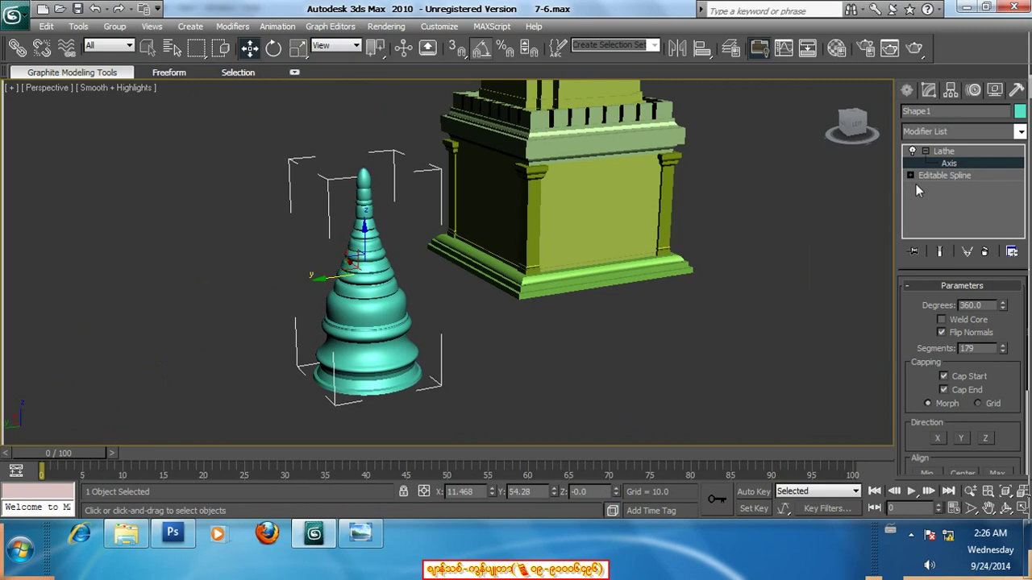
{"action": "left_click", "coordinate": [941, 332]}
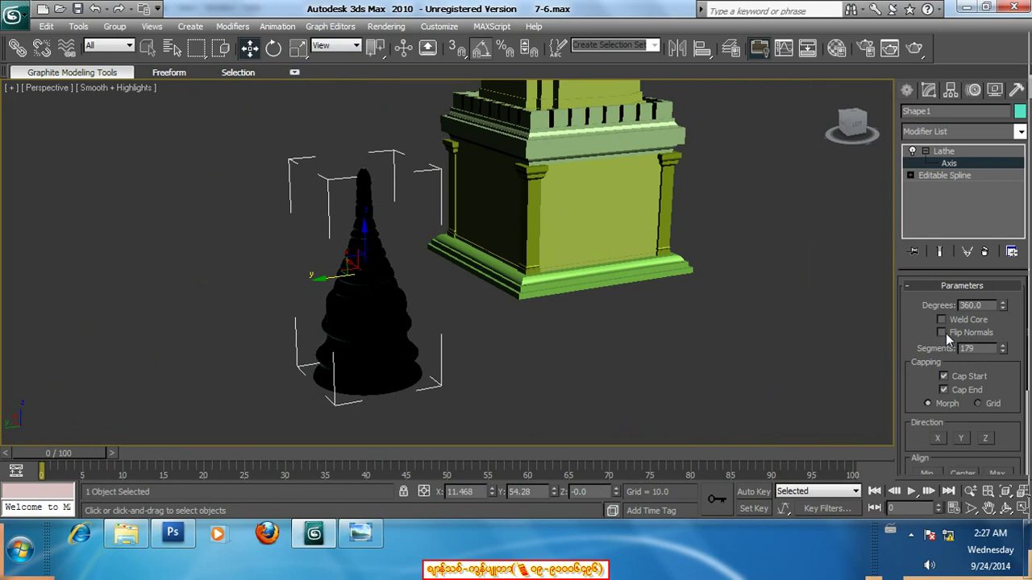
- Re-enable Flip Normals to fix the black shading and reselect the spire
{"action": "left_click", "coordinate": [942, 332]}
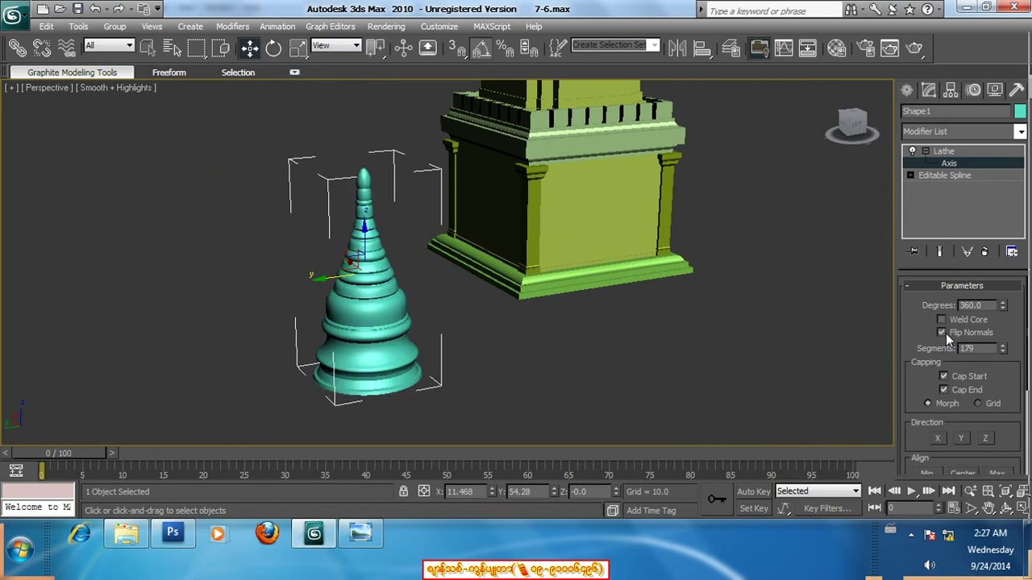
{"action": "left_click", "coordinate": [943, 152]}
{"action": "middle_click_drag", "start_coordinate": [443, 250], "coordinate": [439, 346], "text": "alt"}
{"action": "left_click", "coordinate": [299, 261]}
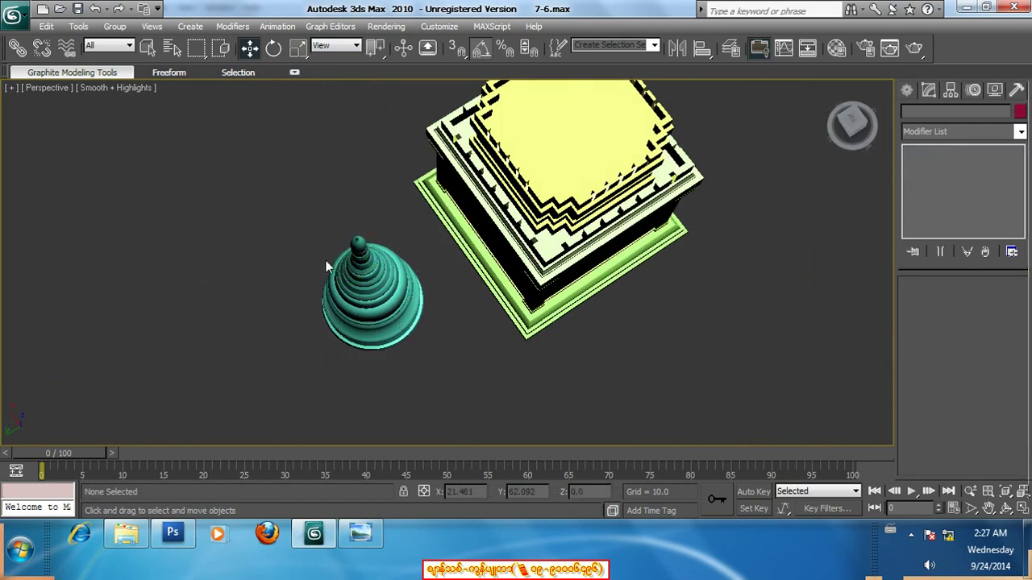
{"action": "scroll", "coordinate": [325, 259], "scroll_direction": "up", "scroll_amount": 3}
{"action": "scroll", "coordinate": [325, 260], "scroll_direction": "up", "scroll_amount": 2}
{"action": "left_click", "coordinate": [279, 263]}
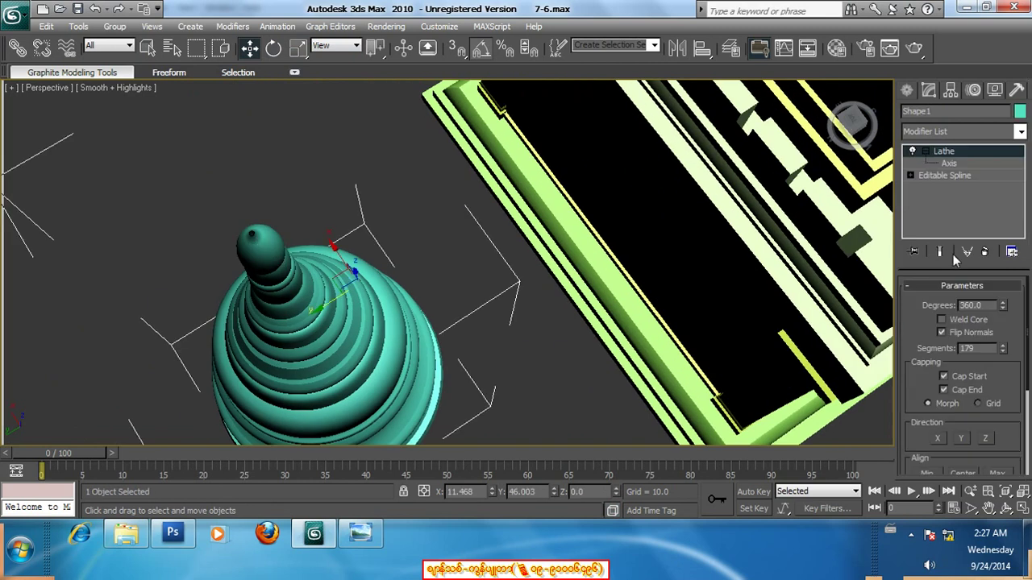
- Recentre the Lathe axis on the spire and turn on Weld Core to smooth the tip
{"action": "left_click", "coordinate": [941, 320]}
{"action": "left_click", "coordinate": [942, 332]}
{"action": "left_click", "coordinate": [942, 164]}
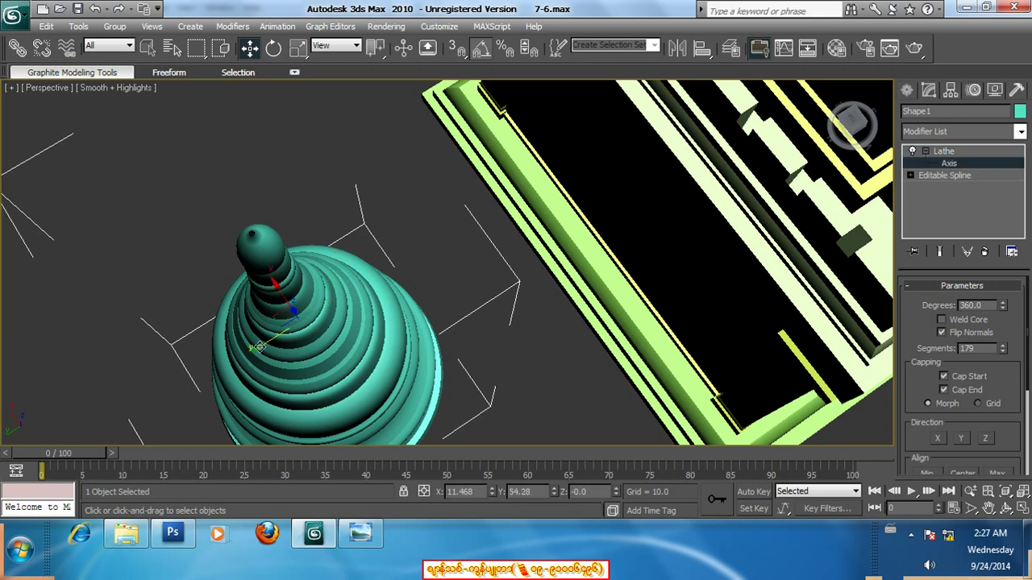
{"action": "left_click_drag", "start_coordinate": [257, 347], "coordinate": [260, 353]}
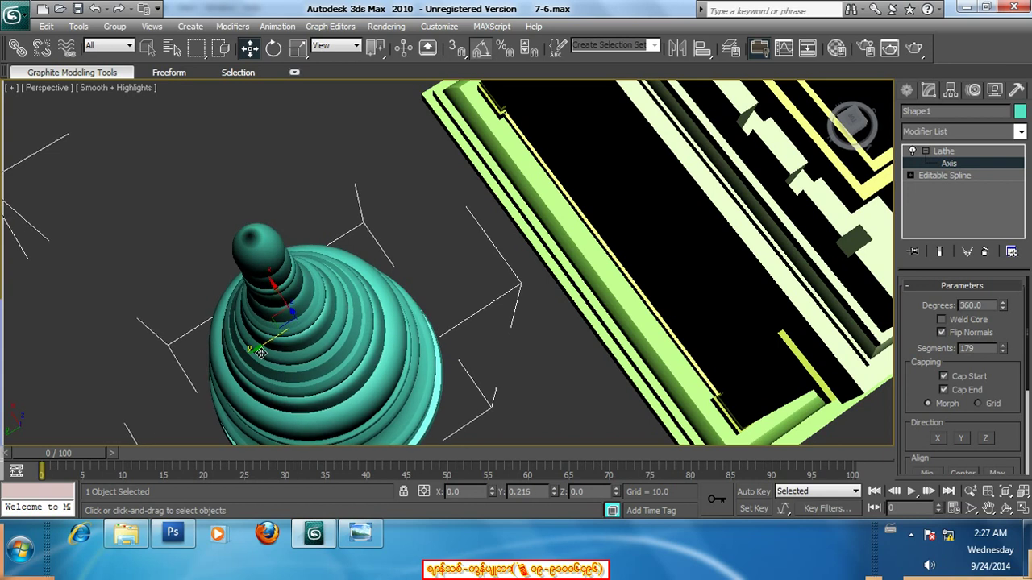
{"action": "left_click", "coordinate": [942, 320]}
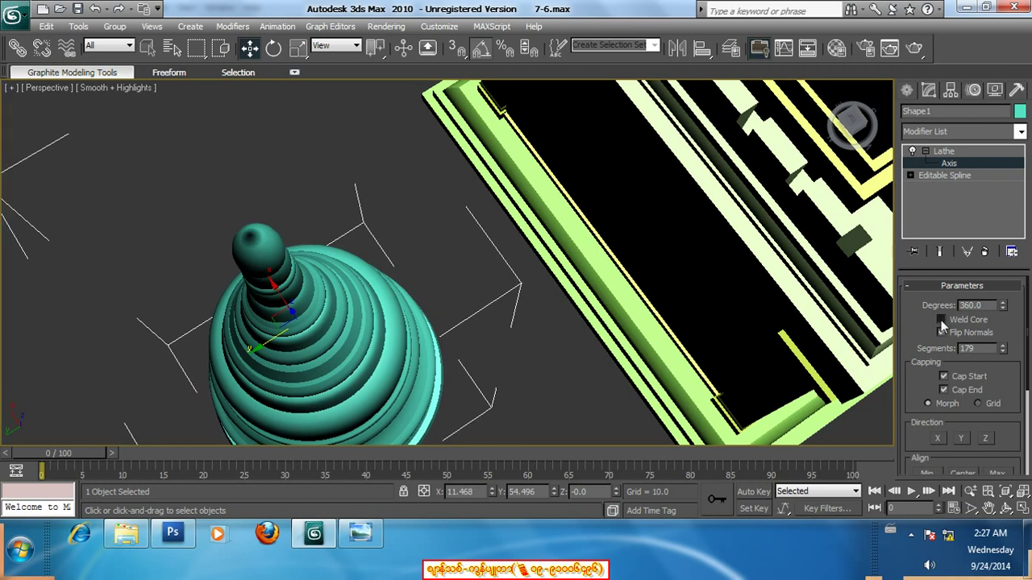
{"action": "left_click", "coordinate": [942, 320]}
- Lower the Lathe segment count from 179 to 150
{"action": "middle_click_drag", "start_coordinate": [376, 370], "coordinate": [375, 295], "text": "alt"}
{"action": "scroll", "coordinate": [387, 275], "scroll_direction": "down", "scroll_amount": 2}
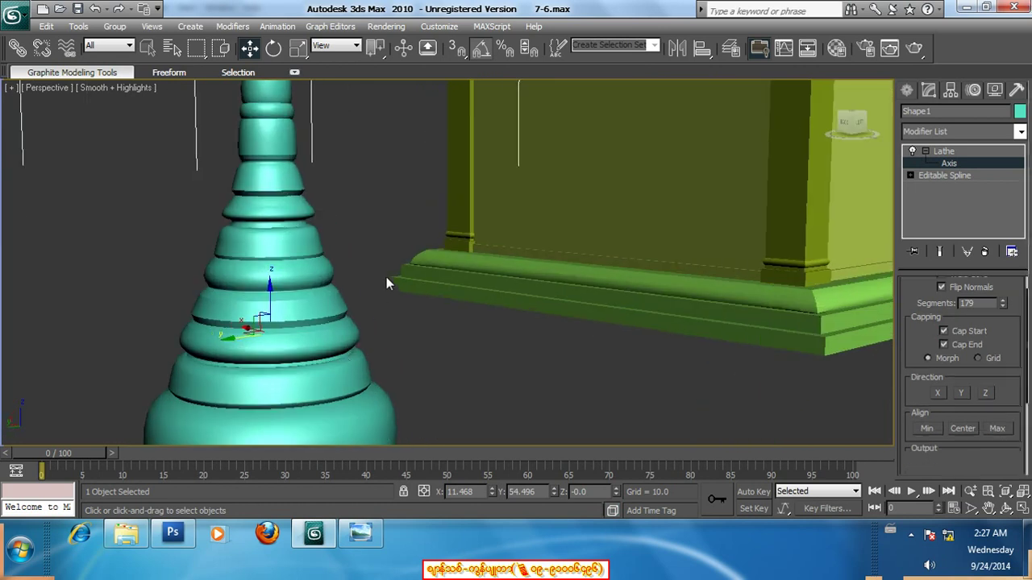
{"action": "scroll", "coordinate": [342, 354], "scroll_direction": "down", "scroll_amount": 3}
{"action": "scroll", "coordinate": [378, 304], "scroll_direction": "up", "scroll_amount": 3}
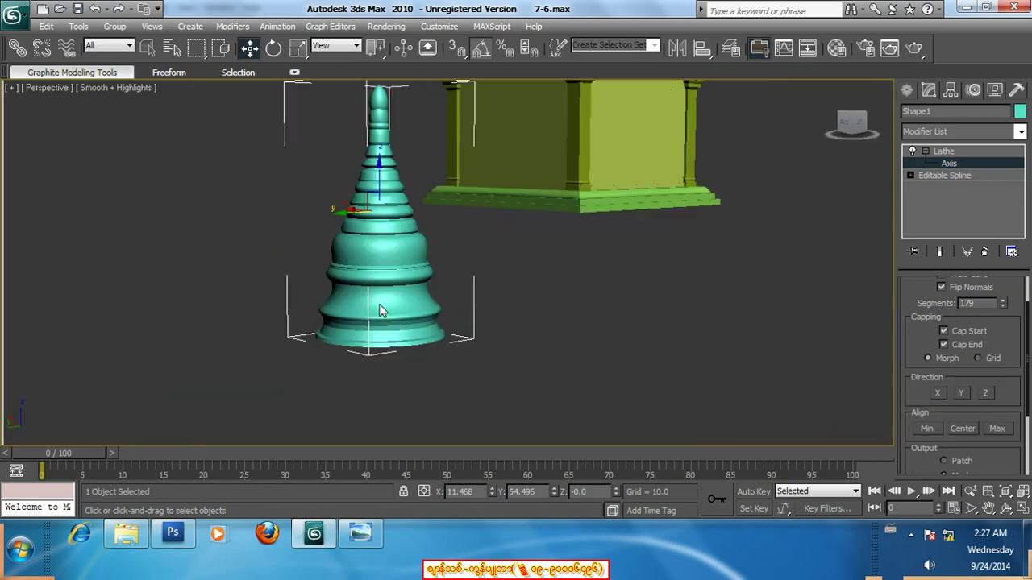
{"action": "scroll", "coordinate": [387, 323], "scroll_direction": "up", "scroll_amount": 3}
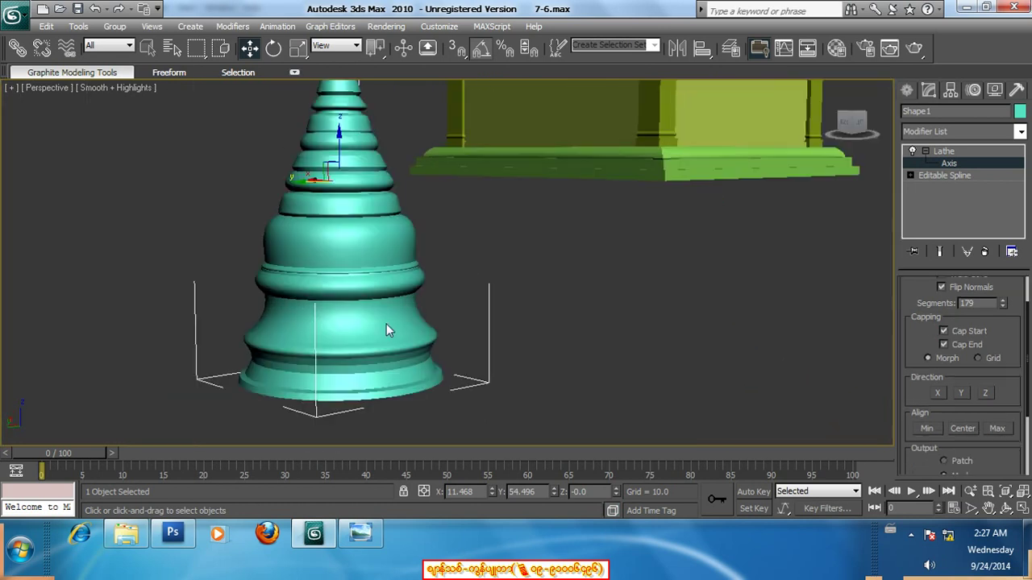
{"action": "left_click", "coordinate": [955, 152]}
{"action": "mouse_move", "coordinate": [1003, 305]}
{"action": "left_mouse_down"}
{"action": "mouse_move", "coordinate": [999, 296]}
{"action": "mouse_move", "coordinate": [1029, 441]}
{"action": "mouse_move", "coordinate": [1022, 308]}
{"action": "left_mouse_up"}
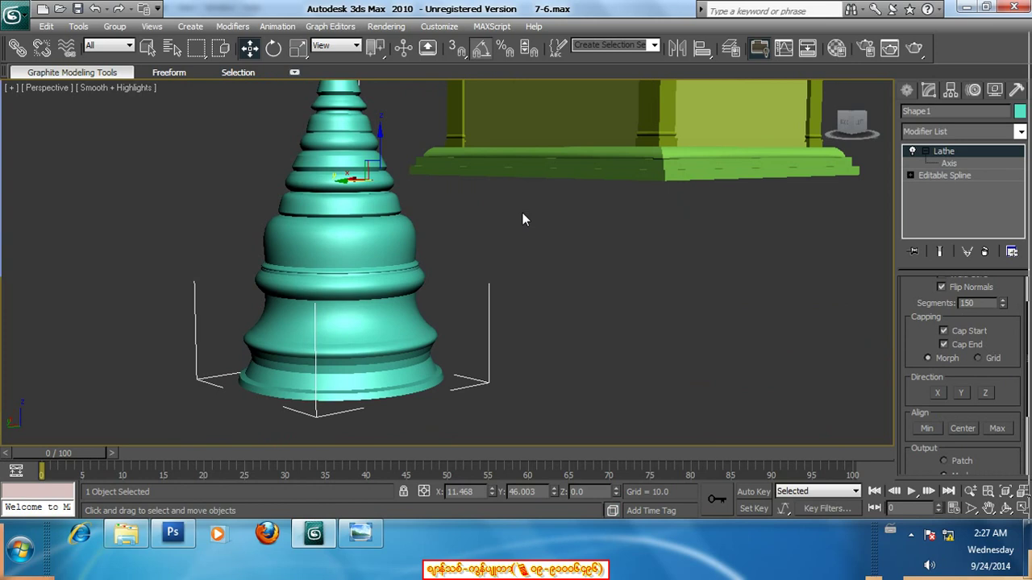
- Frame the spire and base in view and select the spire
{"action": "left_click", "coordinate": [540, 234]}
{"action": "scroll", "coordinate": [540, 235], "scroll_direction": "down", "scroll_amount": 2}
{"action": "scroll", "coordinate": [540, 233], "scroll_direction": "down", "scroll_amount": 3}
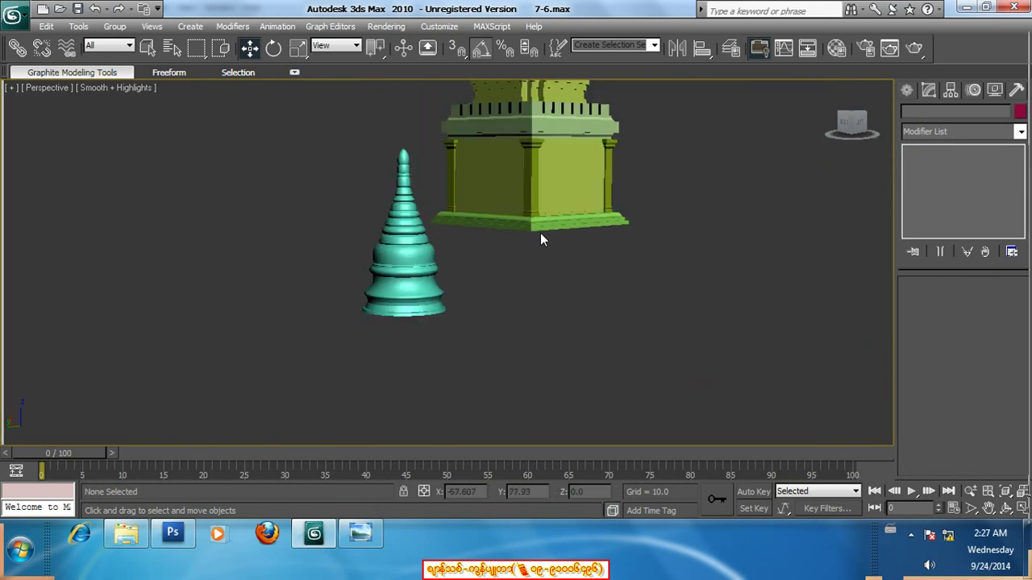
{"action": "scroll", "coordinate": [541, 233], "scroll_direction": "down", "scroll_amount": 1}
{"action": "middle_click_drag", "start_coordinate": [540, 233], "coordinate": [499, 377]}
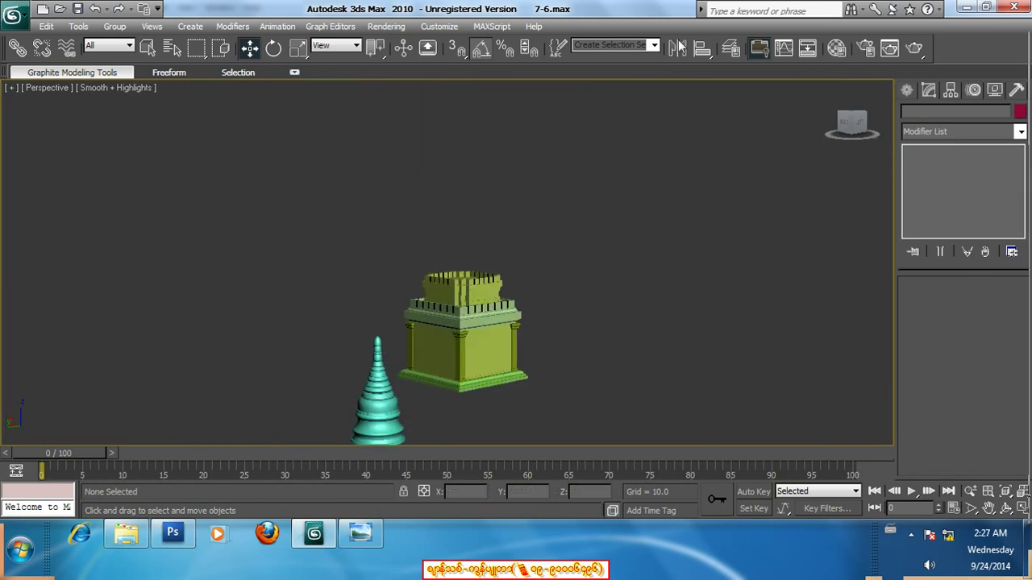
{"action": "left_click", "coordinate": [699, 52]}
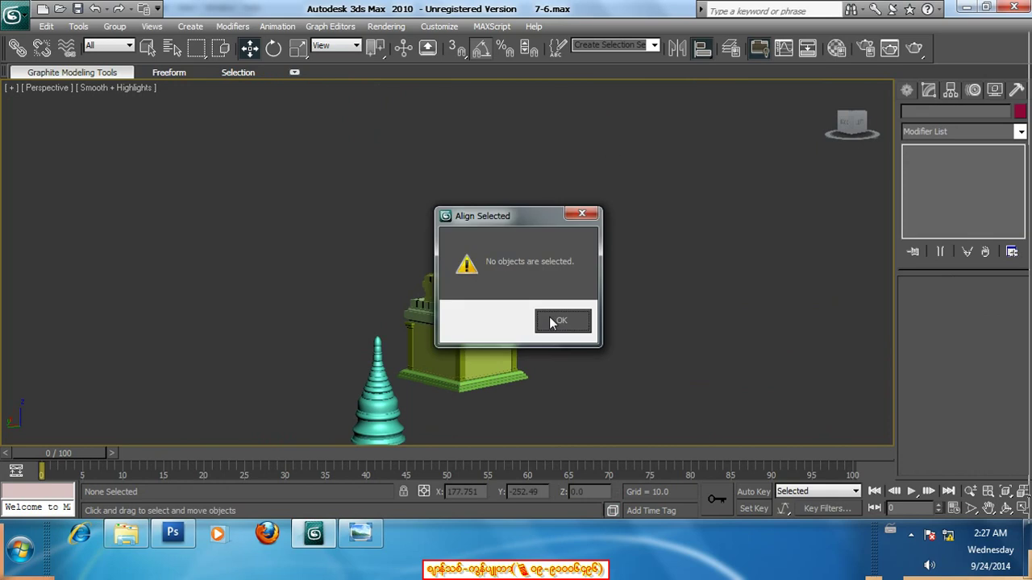
{"action": "left_click", "coordinate": [553, 321]}
{"action": "left_click", "coordinate": [374, 371]}
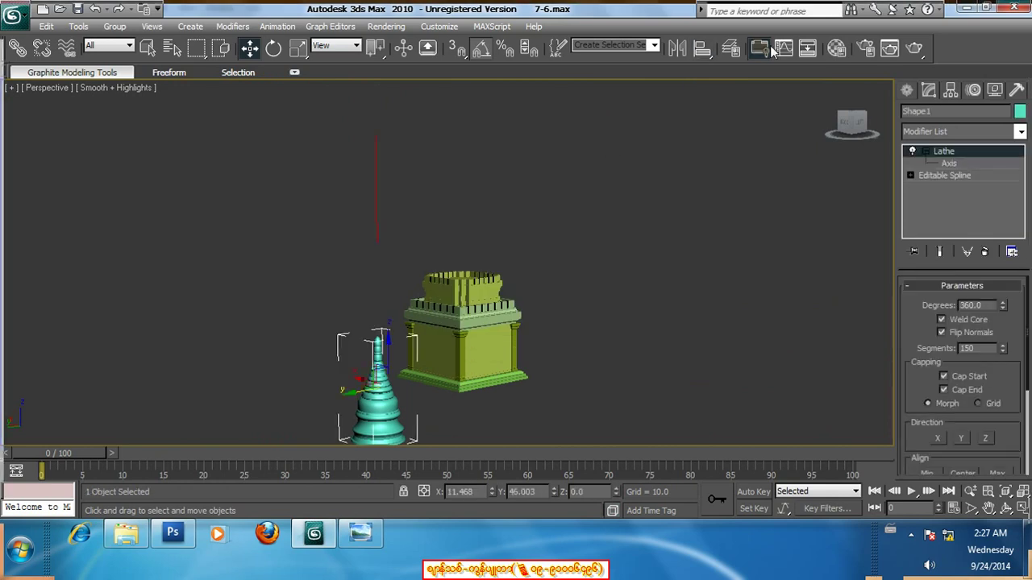
- Align the spire to Box22 center-to-center on X, Y and Z positions
{"action": "left_click", "coordinate": [702, 50]}
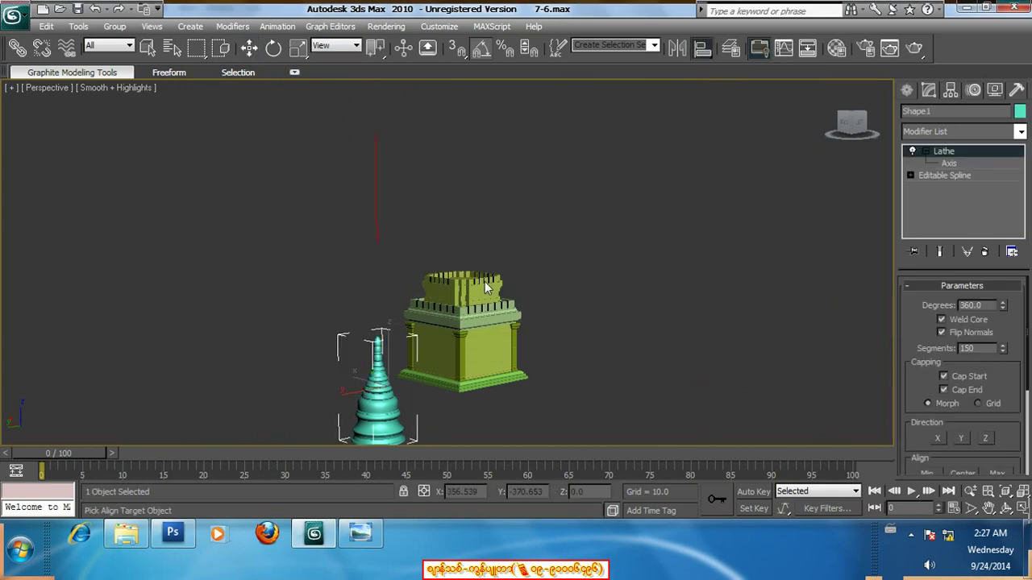
{"action": "left_click", "coordinate": [485, 281]}
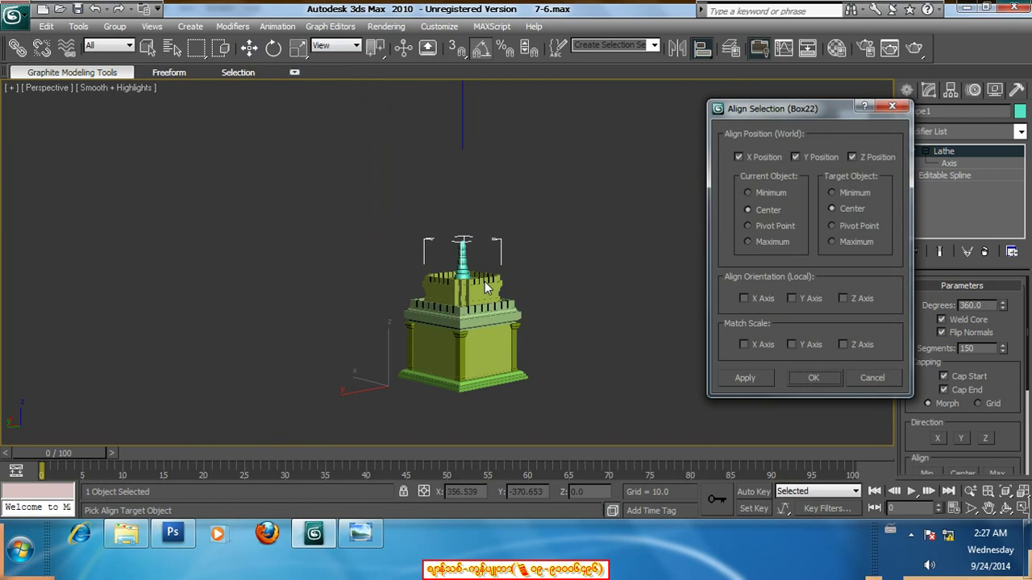
{"action": "left_click", "coordinate": [854, 158]}
{"action": "left_click", "coordinate": [852, 157]}
{"action": "left_click", "coordinate": [796, 158]}
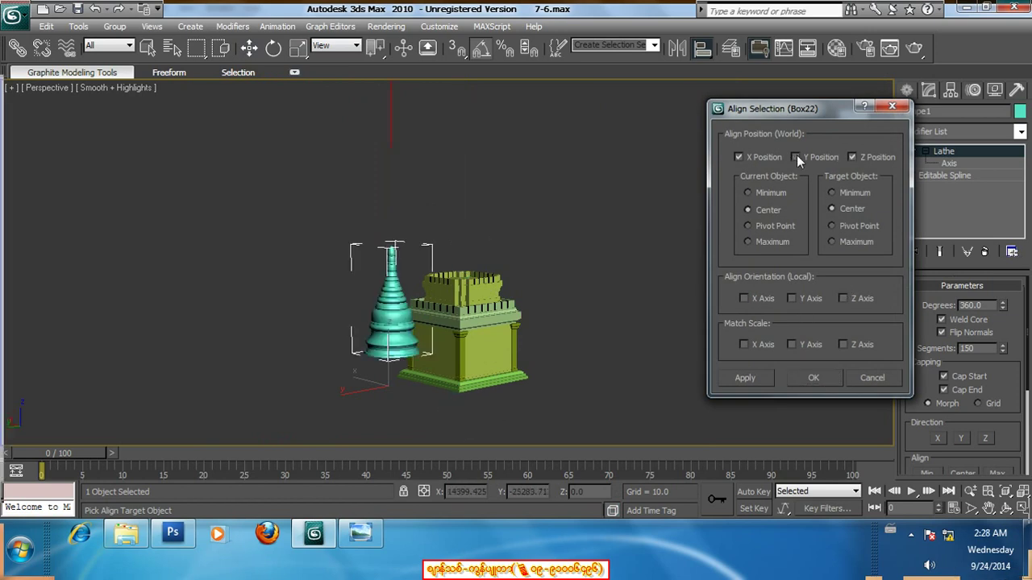
{"action": "left_click", "coordinate": [795, 158]}
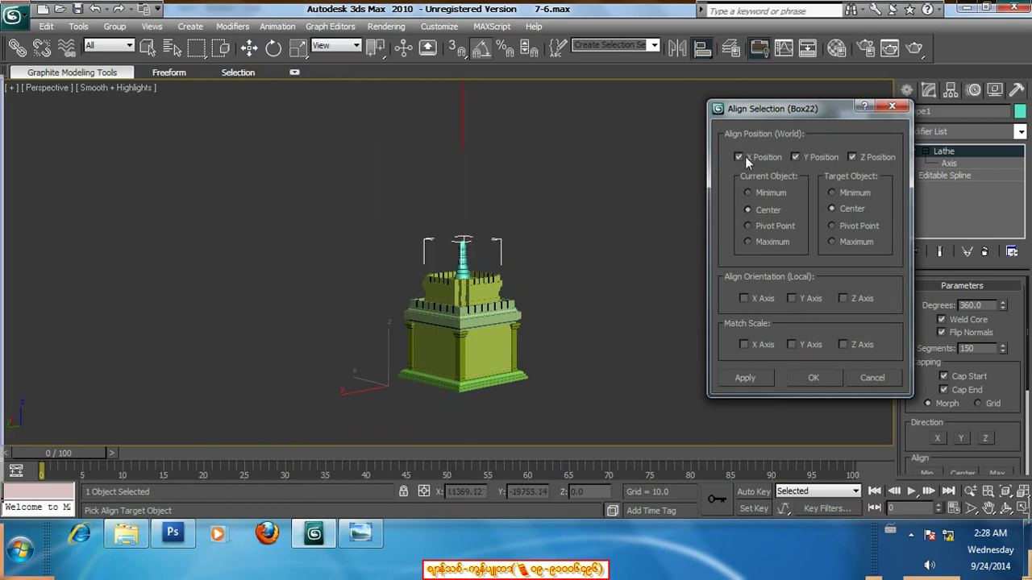
{"action": "left_click", "coordinate": [852, 157]}
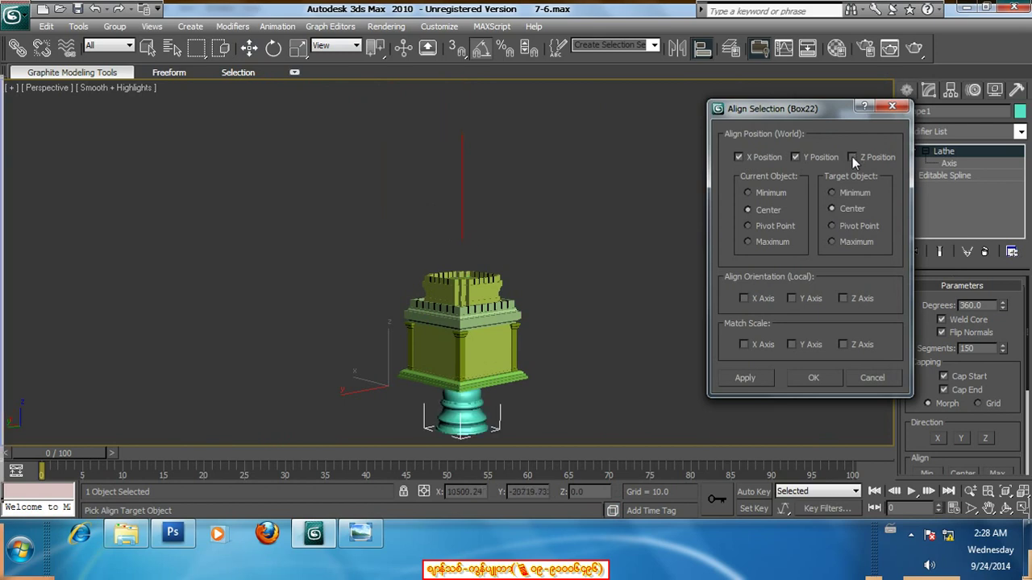
{"action": "left_click", "coordinate": [852, 157]}
{"action": "left_click", "coordinate": [814, 378]}
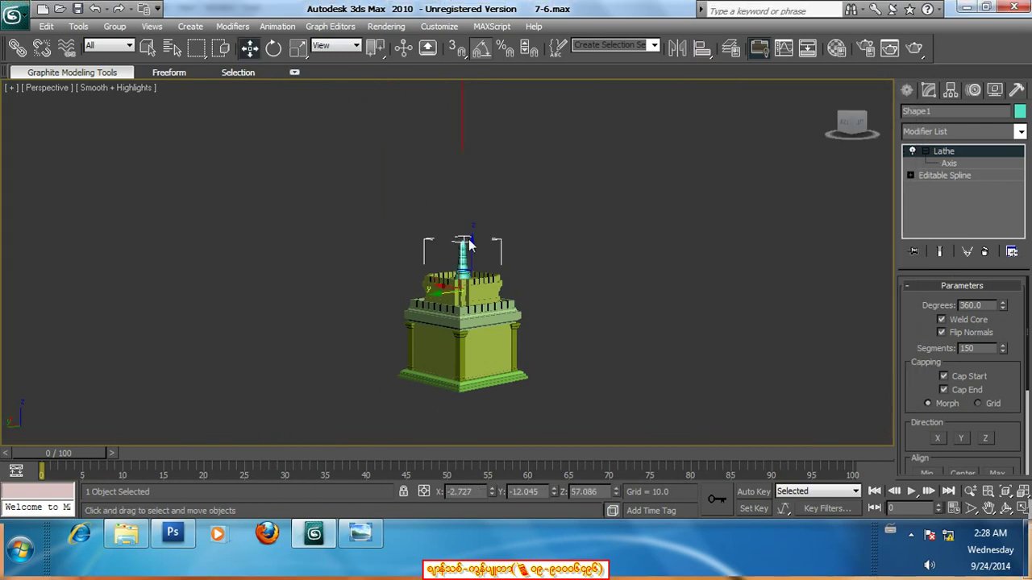
- Raise the spire along Z to 96.582 so it rests on the base's top tier
{"action": "left_click_drag", "start_coordinate": [470, 244], "coordinate": [481, 192]}
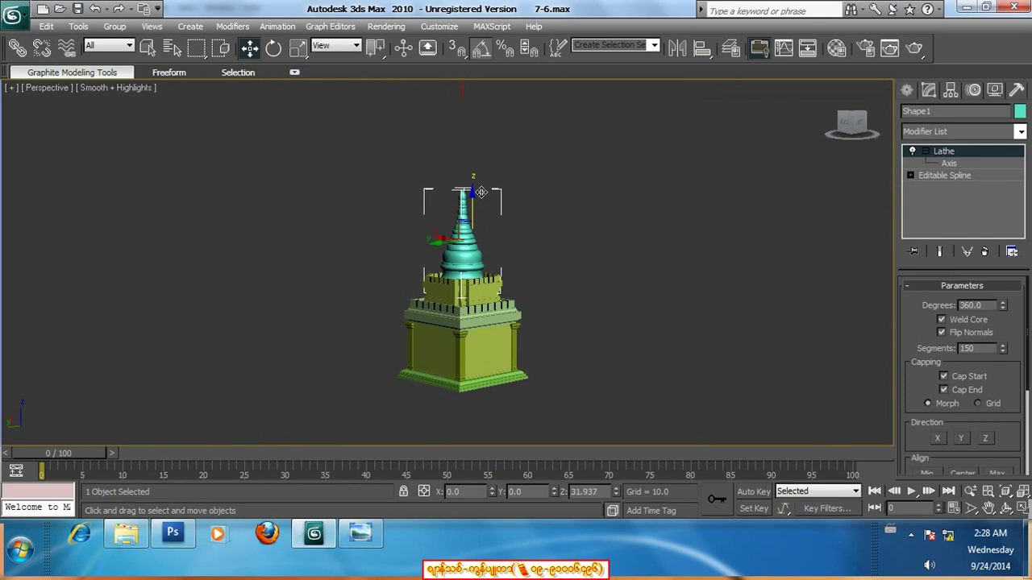
{"action": "middle_click_drag", "start_coordinate": [480, 191], "coordinate": [468, 270], "text": "alt"}
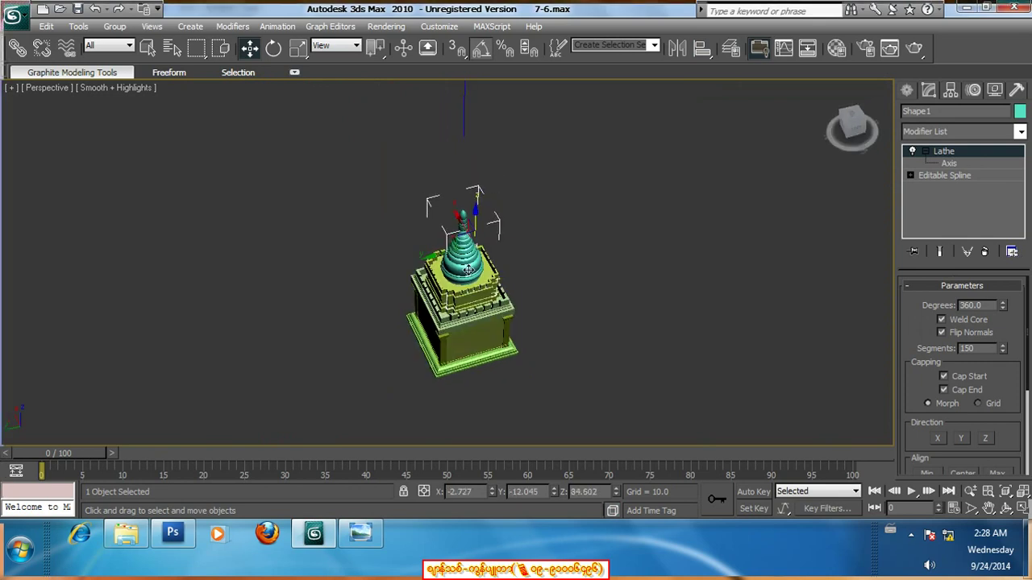
{"action": "scroll", "coordinate": [468, 270], "scroll_direction": "up", "scroll_amount": 2}
{"action": "left_click_drag", "start_coordinate": [494, 211], "coordinate": [500, 184]}
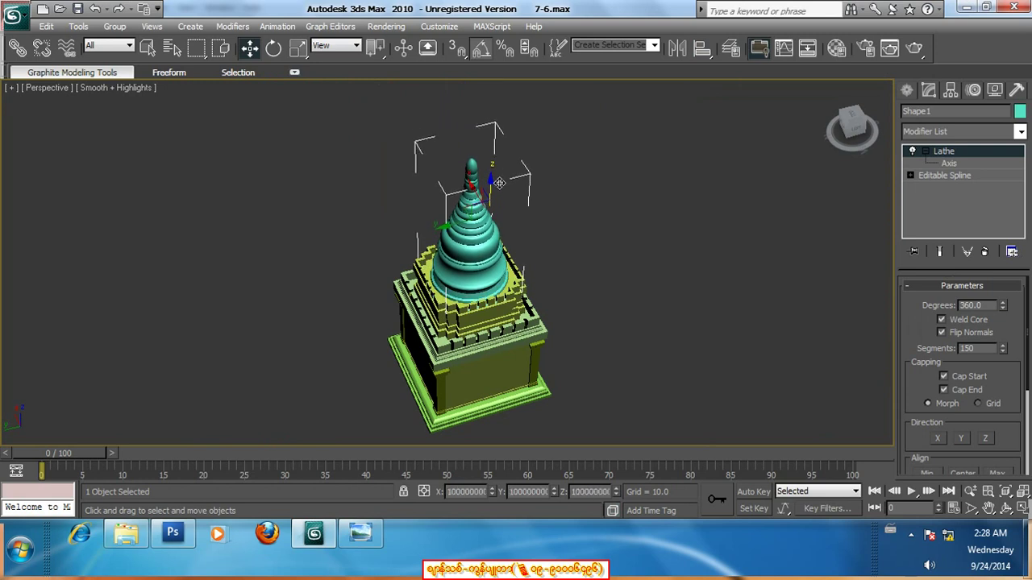
{"action": "mouse_move", "coordinate": [500, 184]}
{"action": "middle_mouse_down", "text": "alt"}
{"action": "mouse_move", "coordinate": [518, 192]}
{"action": "mouse_move", "coordinate": [515, 210]}
{"action": "middle_mouse_up", "text": "alt"}
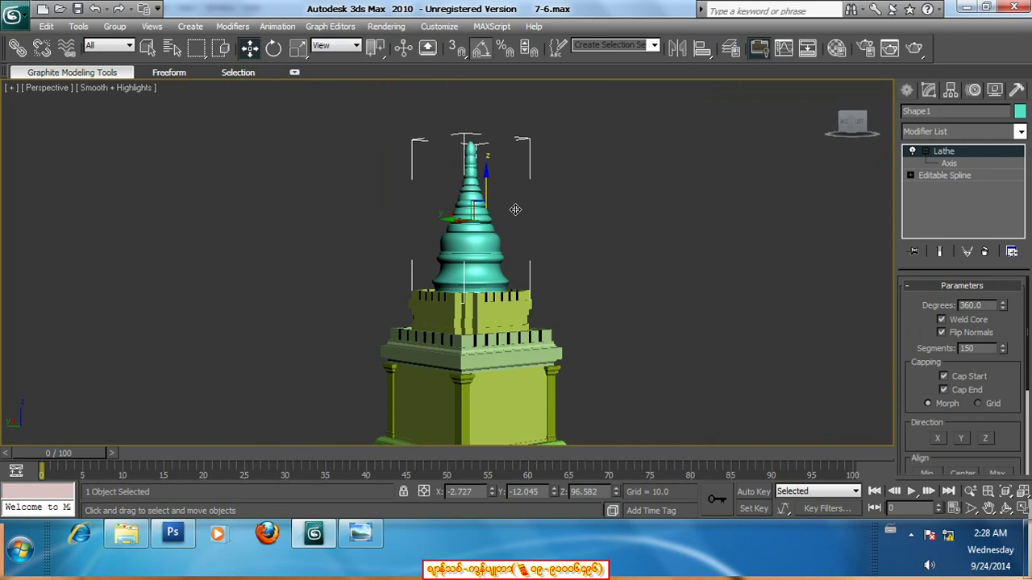
- Compare the model with the Bagan temple reference photo, then return to the 3D scene
{"action": "left_click", "coordinate": [361, 533]}
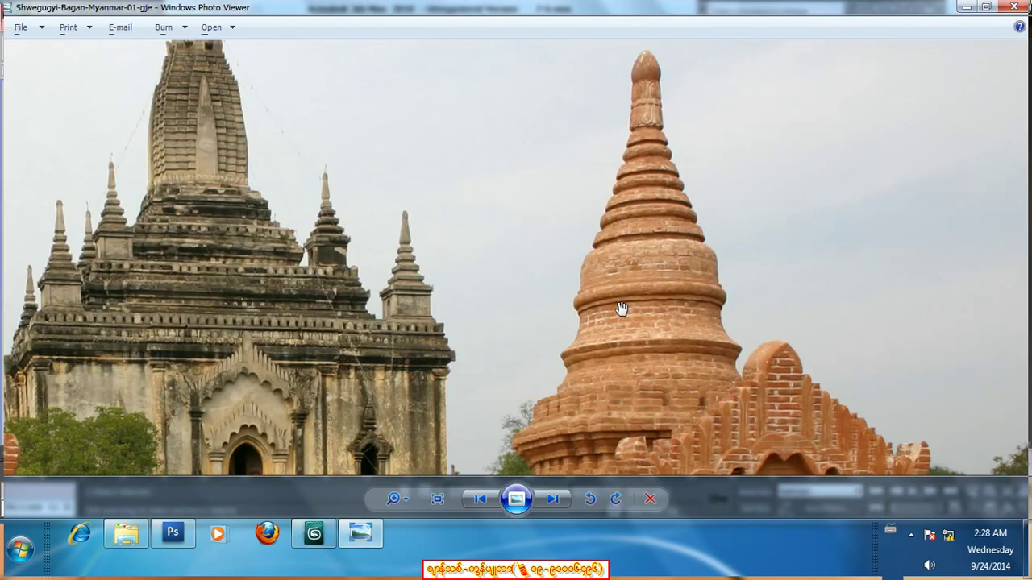
{"action": "scroll", "coordinate": [621, 308], "scroll_direction": "down", "scroll_amount": 3}
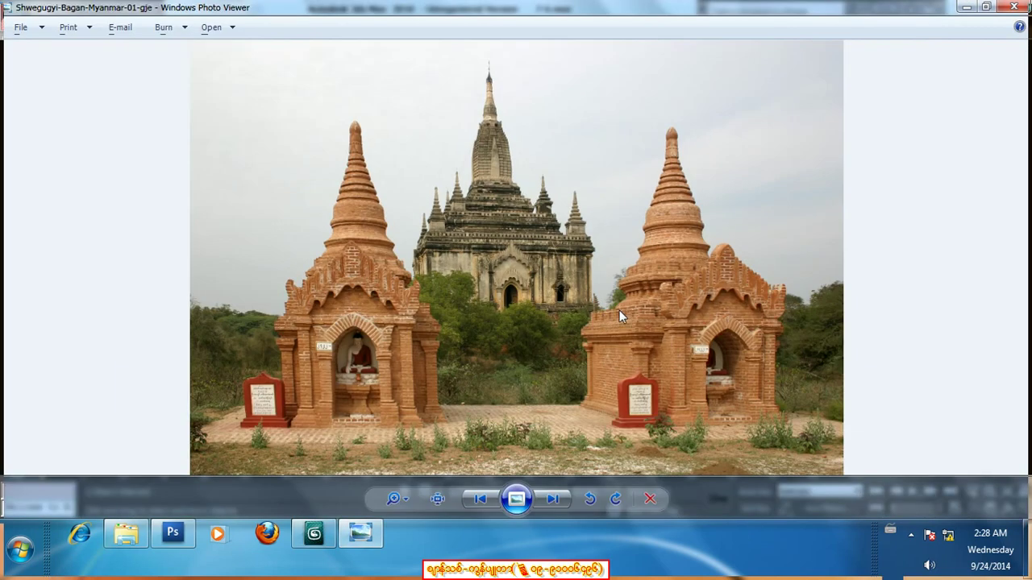
{"action": "left_click", "coordinate": [314, 533]}
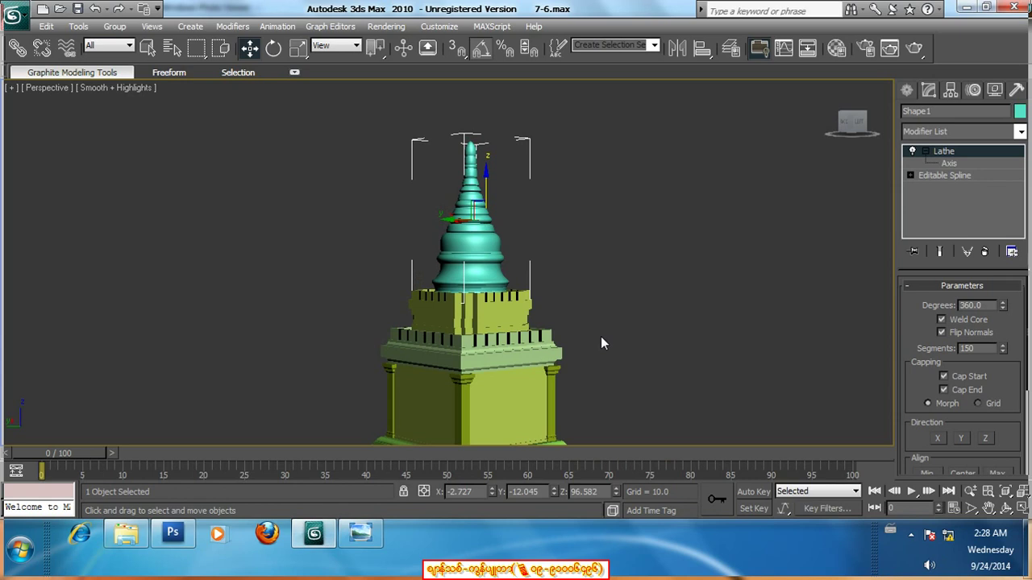
- Region-select all seven stupa parts and scale them to 90% along Z
{"action": "mouse_move", "coordinate": [601, 337]}
{"action": "middle_mouse_down", "text": "alt"}
{"action": "mouse_move", "coordinate": [551, 346]}
{"action": "mouse_move", "coordinate": [630, 341]}
{"action": "mouse_move", "coordinate": [485, 356]}
{"action": "middle_mouse_up", "text": "alt"}
{"action": "left_click", "coordinate": [629, 338]}
{"action": "scroll", "coordinate": [580, 340], "scroll_direction": "down", "scroll_amount": 3}
{"action": "scroll", "coordinate": [486, 364], "scroll_direction": "up", "scroll_amount": 3}
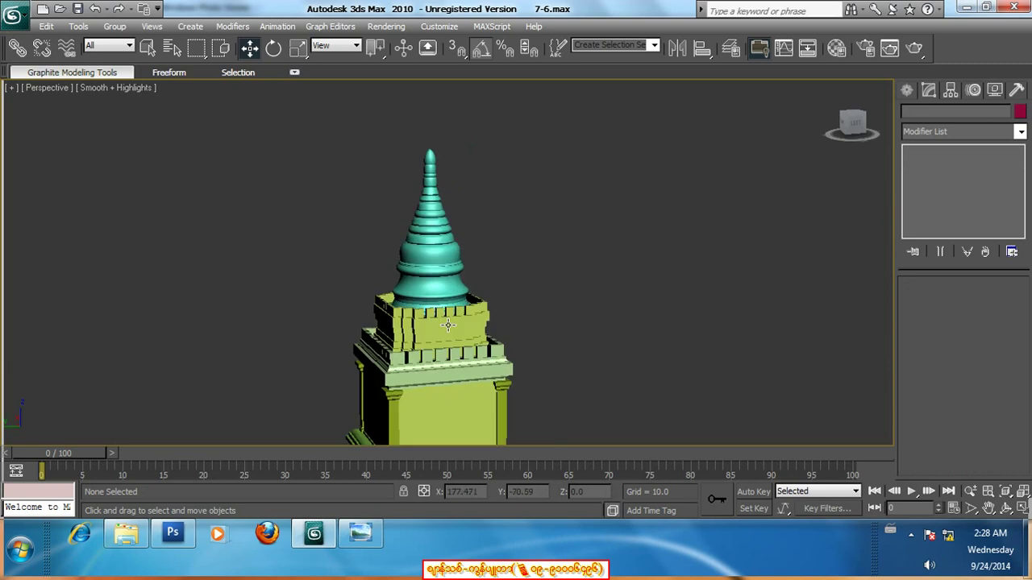
{"action": "scroll", "coordinate": [453, 284], "scroll_direction": "down", "scroll_amount": 2}
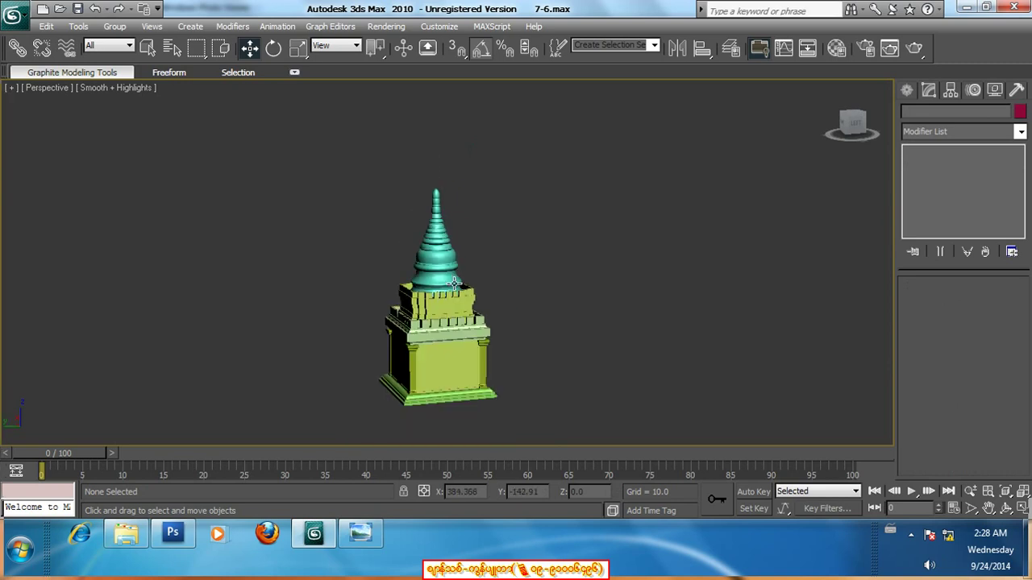
{"action": "left_click_drag", "start_coordinate": [340, 156], "coordinate": [569, 434]}
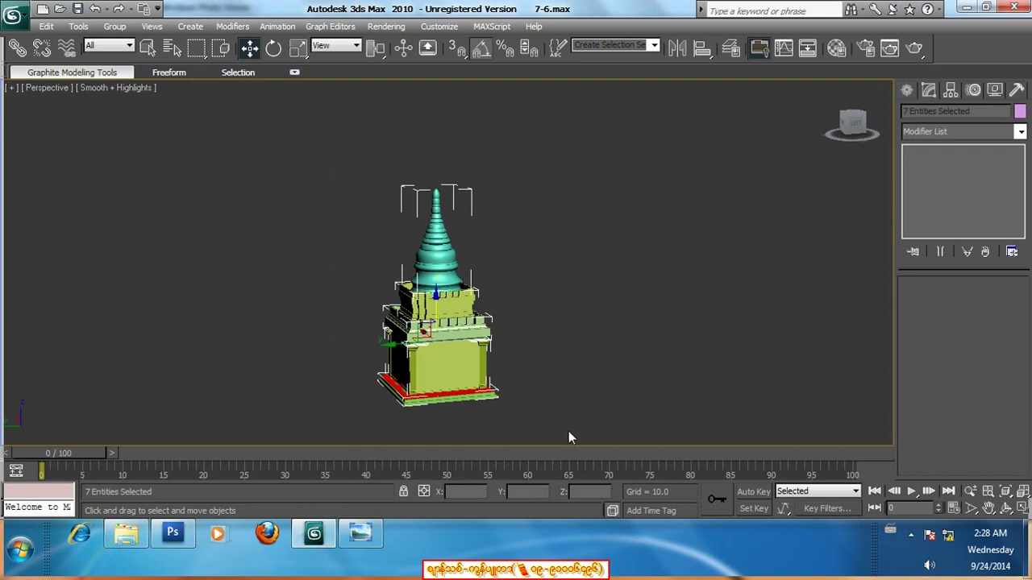
{"action": "left_click", "coordinate": [297, 48]}
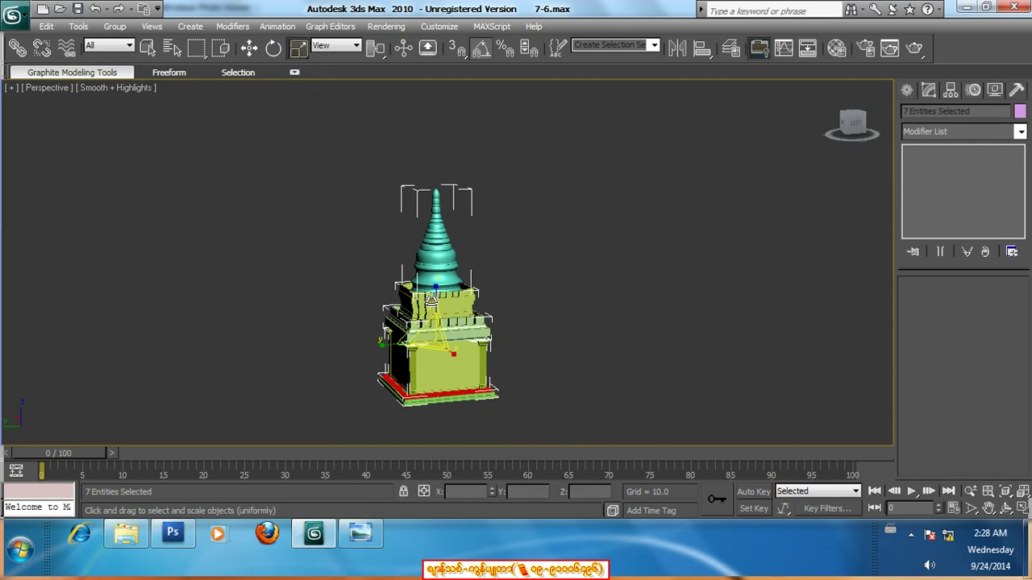
{"action": "left_click_drag", "start_coordinate": [432, 299], "coordinate": [442, 306]}
{"action": "key", "text": "ctrl+d"}
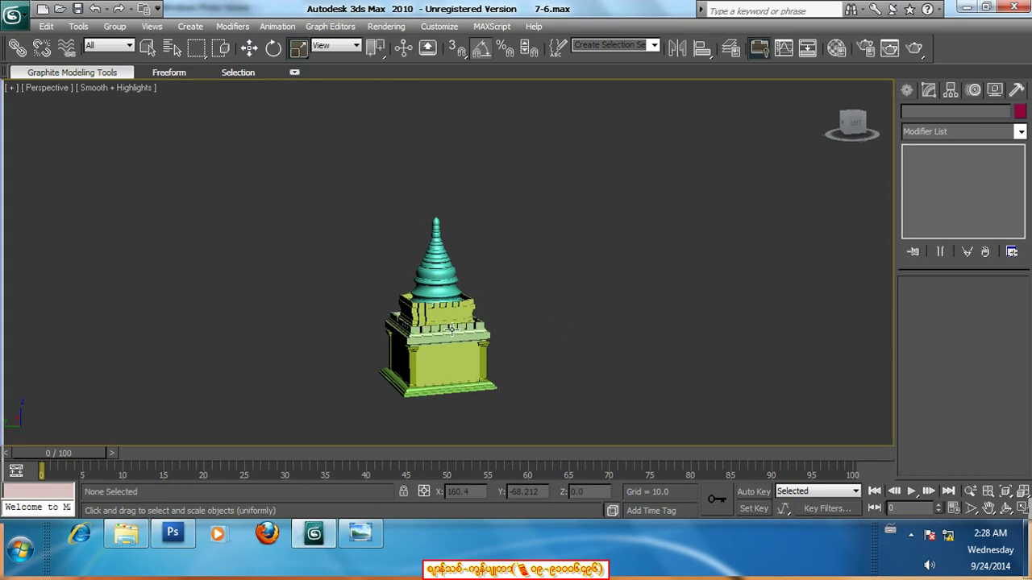
- Reframe the view and select the lathed spire
{"action": "scroll", "coordinate": [452, 328], "scroll_direction": "up", "scroll_amount": 2}
{"action": "scroll", "coordinate": [484, 274], "scroll_direction": "up", "scroll_amount": 2}
{"action": "scroll", "coordinate": [494, 278], "scroll_direction": "up", "scroll_amount": 2}
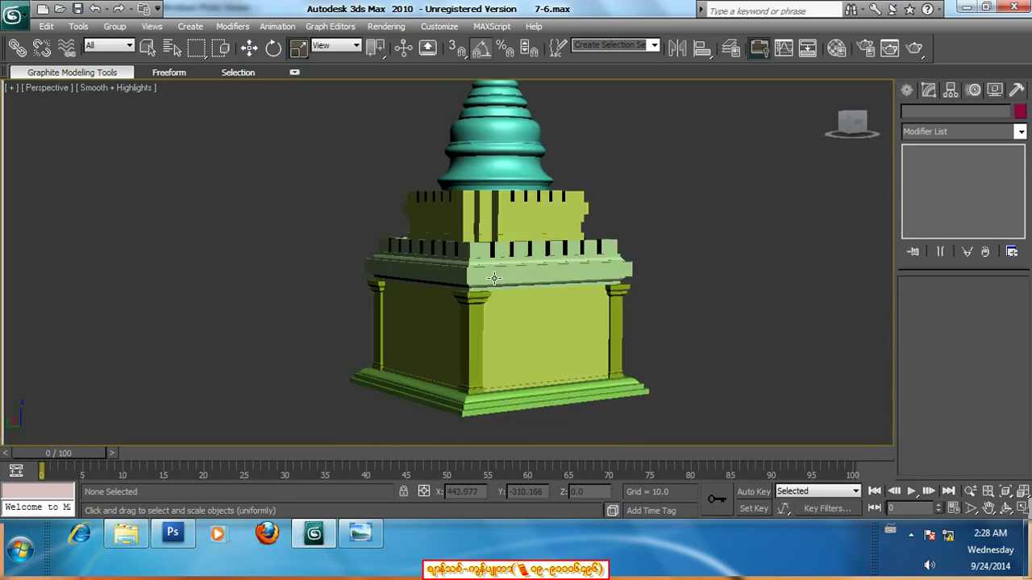
{"action": "scroll", "coordinate": [494, 278], "scroll_direction": "down", "scroll_amount": 3}
{"action": "middle_click_drag", "start_coordinate": [493, 279], "coordinate": [472, 297]}
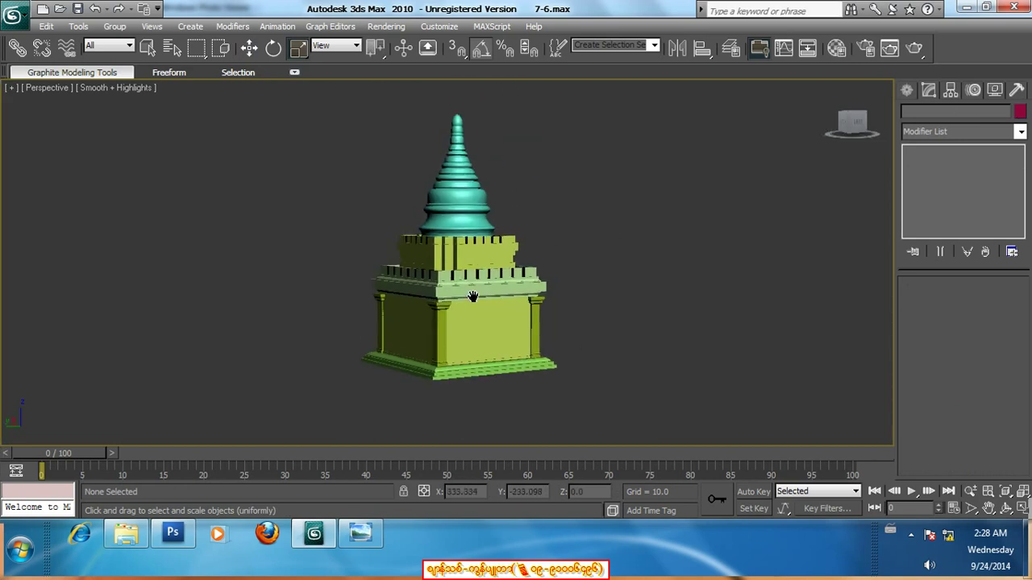
{"action": "left_click", "coordinate": [478, 195]}
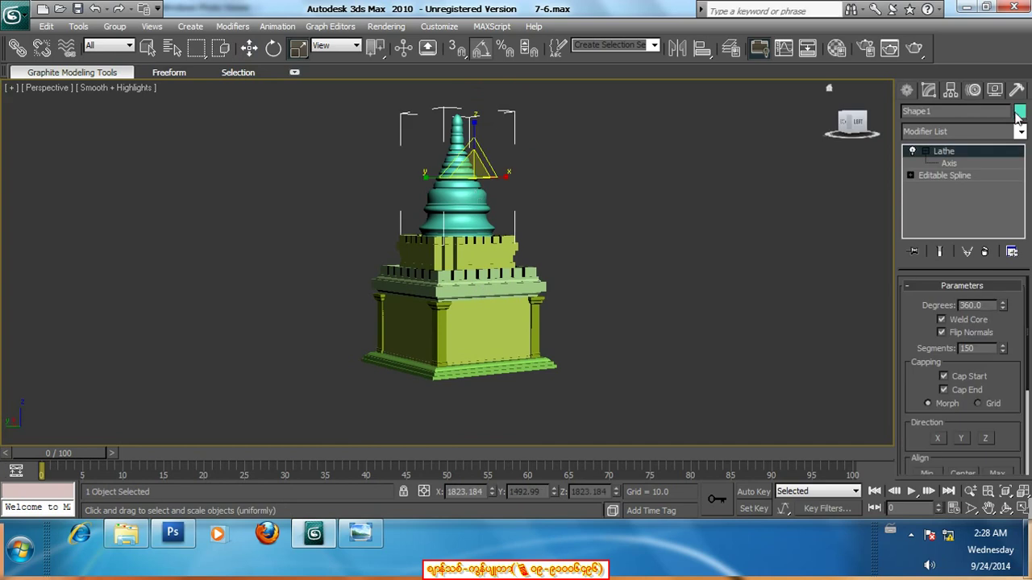
- Change the lathed spire's object colour to golden yellow
{"action": "left_click", "coordinate": [1019, 113]}
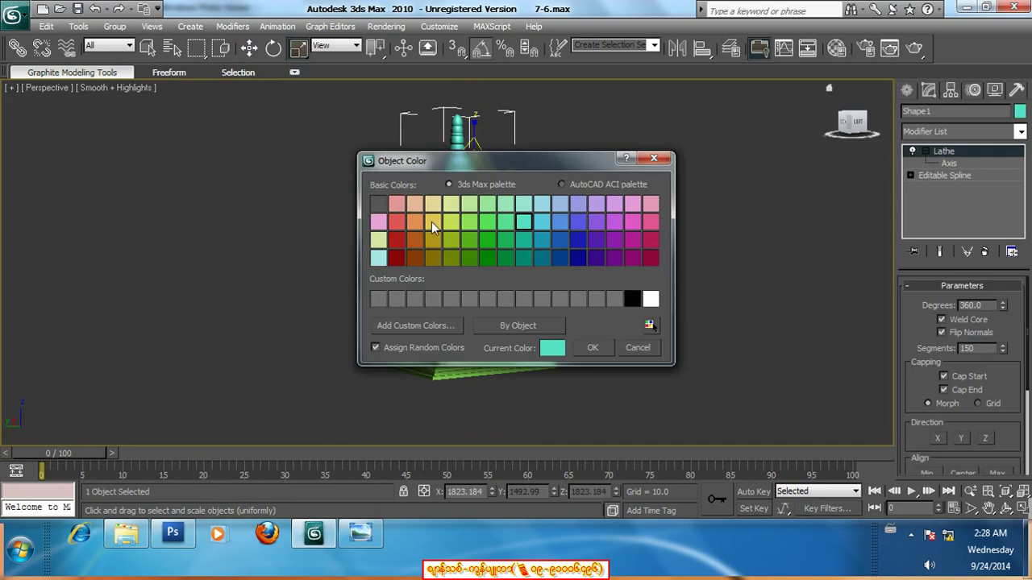
{"action": "left_click", "coordinate": [432, 222]}
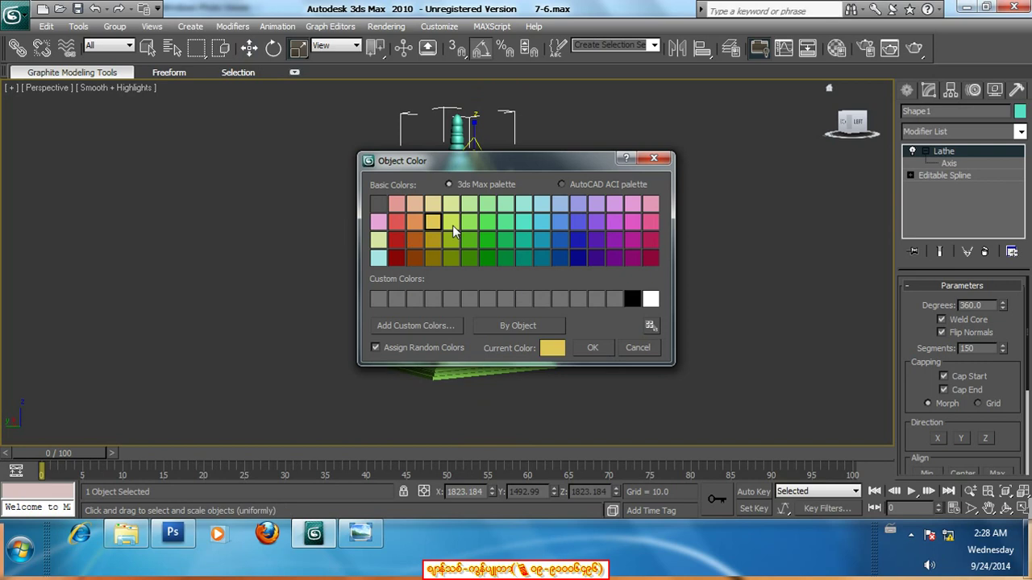
{"action": "left_click", "coordinate": [595, 351]}
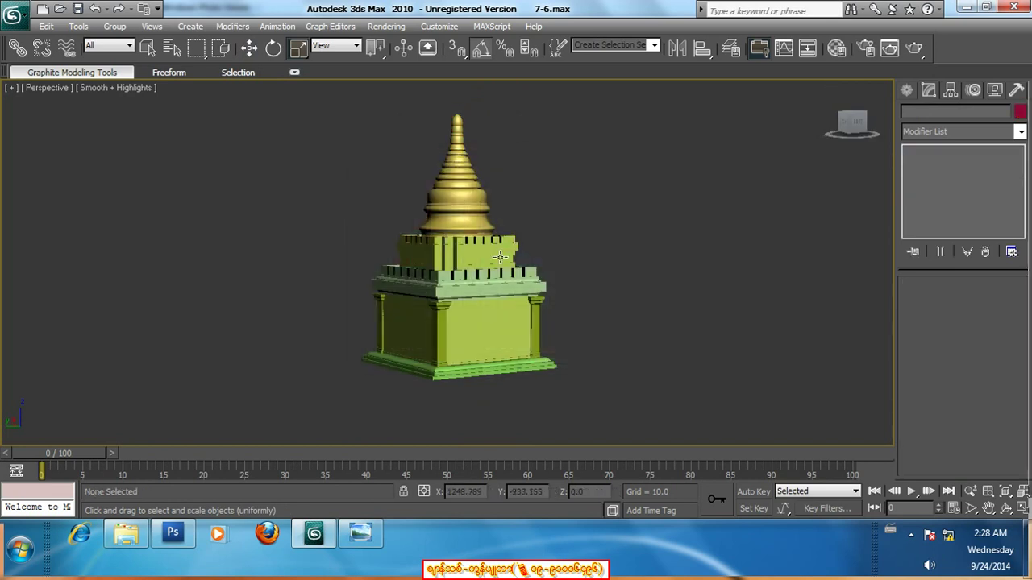
- Give the Box22 upper tier a matching gold colour, then clear the selection
{"action": "left_click", "coordinate": [500, 254]}
{"action": "left_click", "coordinate": [1020, 111]}
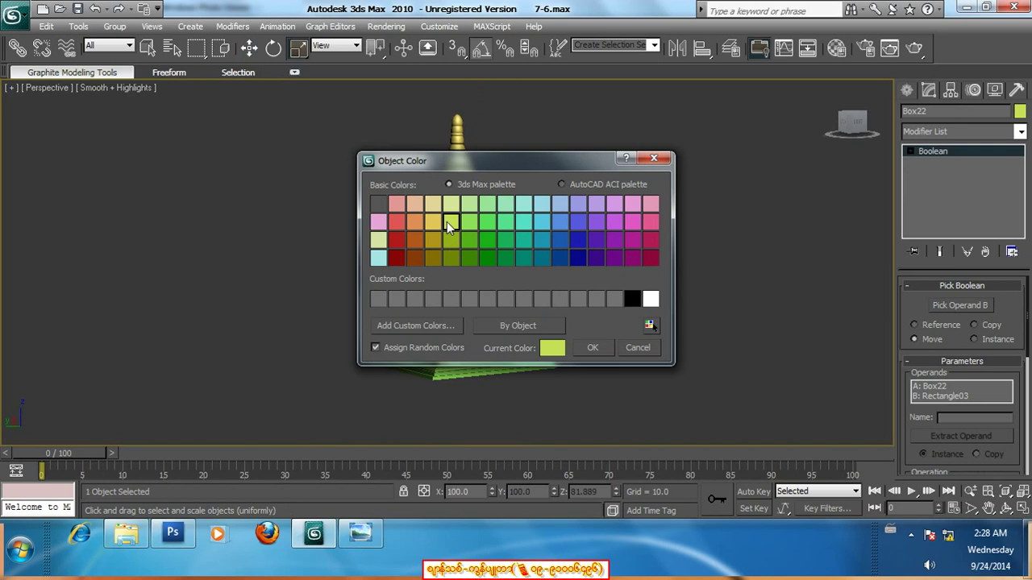
{"action": "left_click", "coordinate": [593, 347]}
{"action": "left_click", "coordinate": [620, 390]}
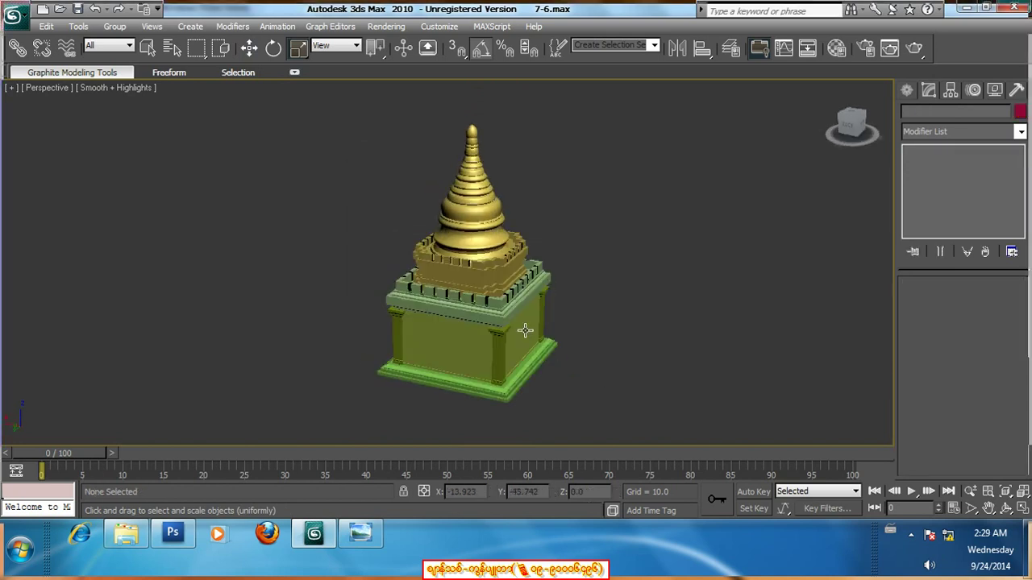
{"action": "scroll", "coordinate": [516, 331], "scroll_direction": "up", "scroll_amount": 2}
{"action": "scroll", "coordinate": [520, 333], "scroll_direction": "up", "scroll_amount": 2}
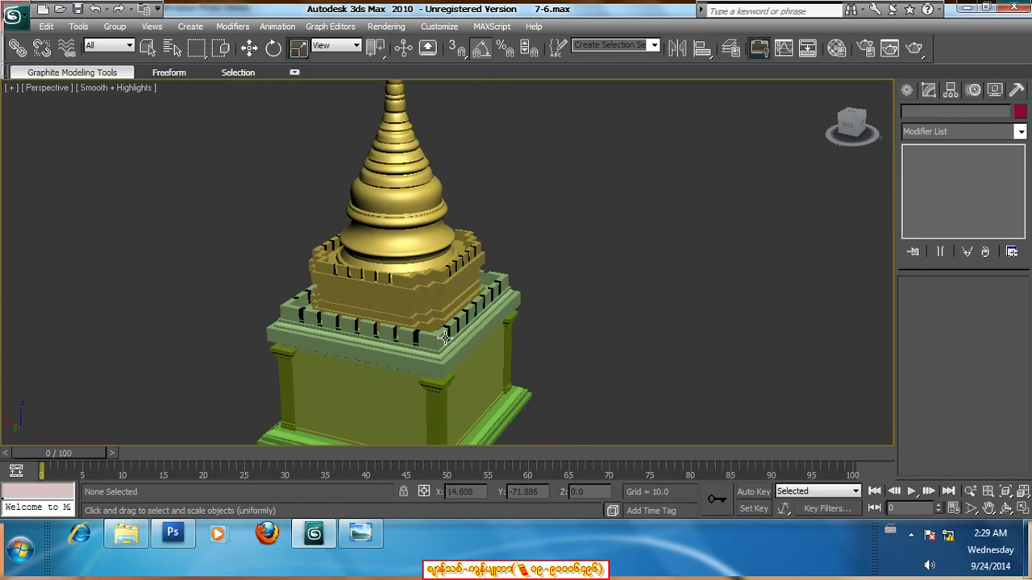
{"action": "scroll", "coordinate": [445, 337], "scroll_direction": "down", "scroll_amount": 2}
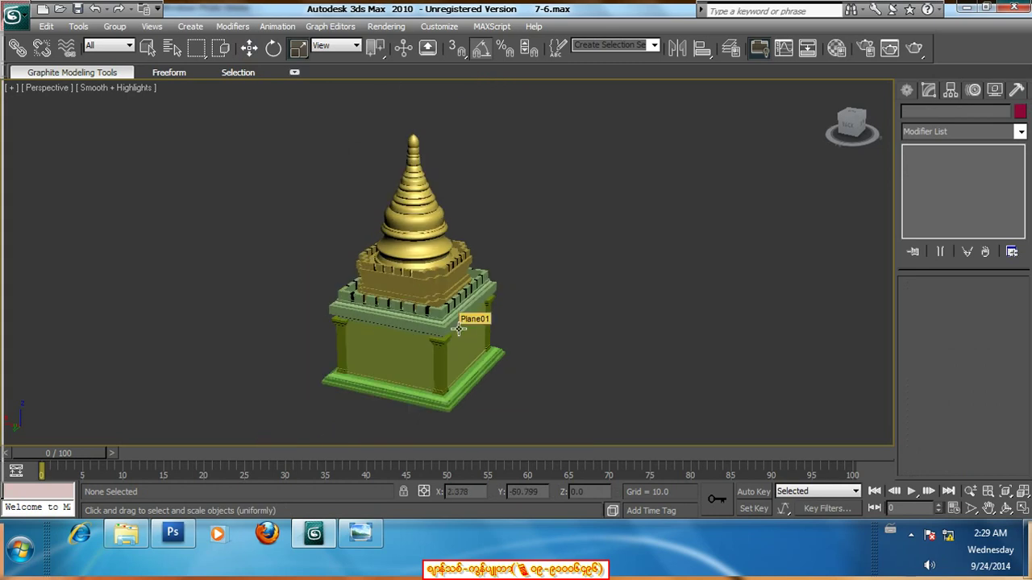